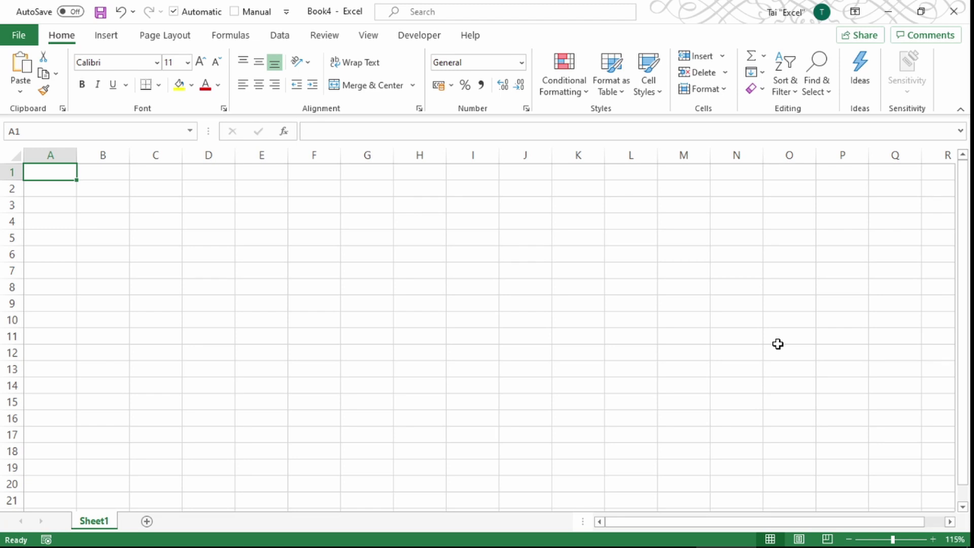
- Switch to the web page, copy the whole public holiday table and paste it into the Excel sheet at A1 matching destination formatting
key(alt+Tab)
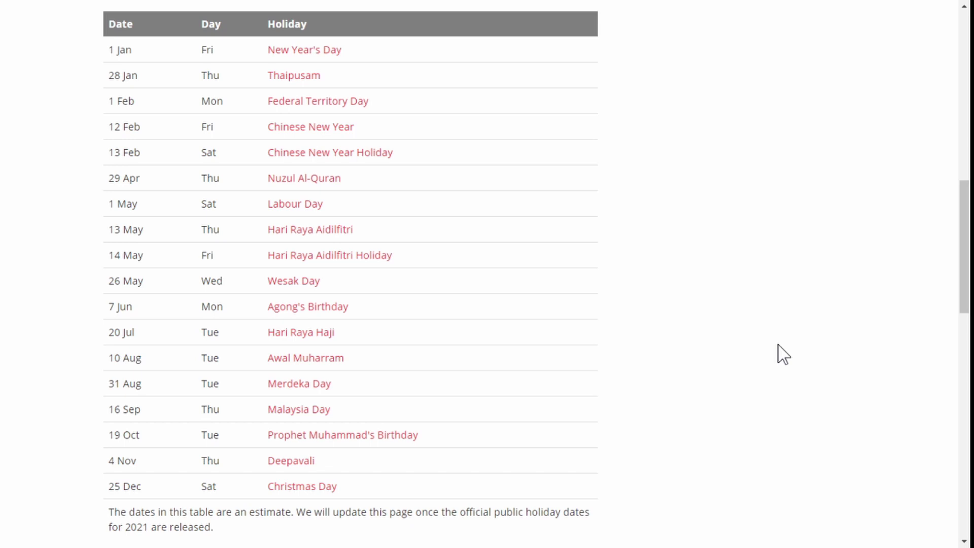
drag(107, 21, 361, 494)
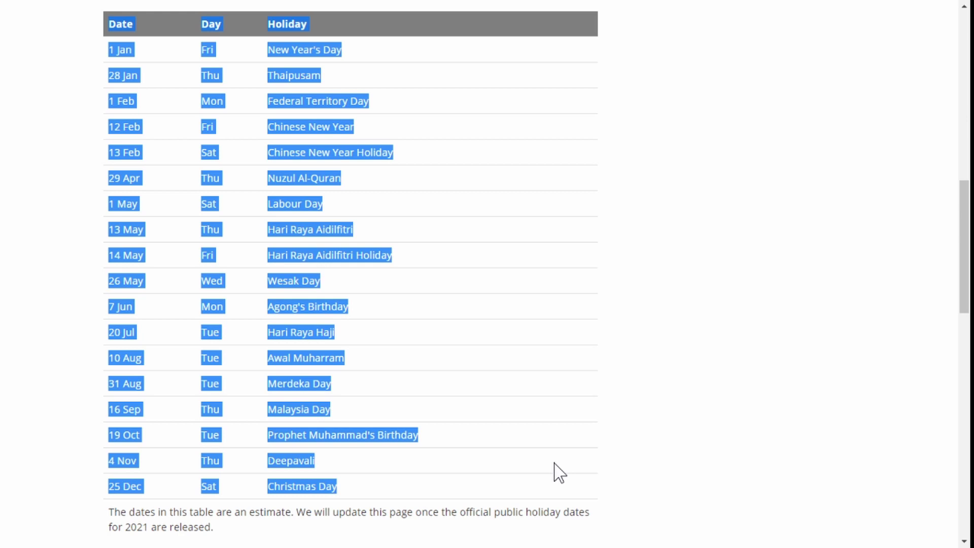
key(ctrl+c)
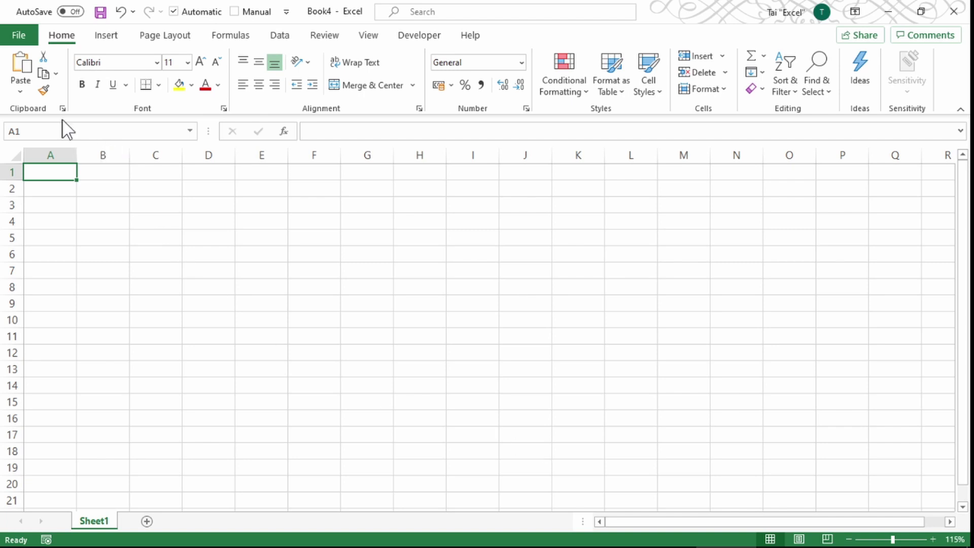
click(19, 93)
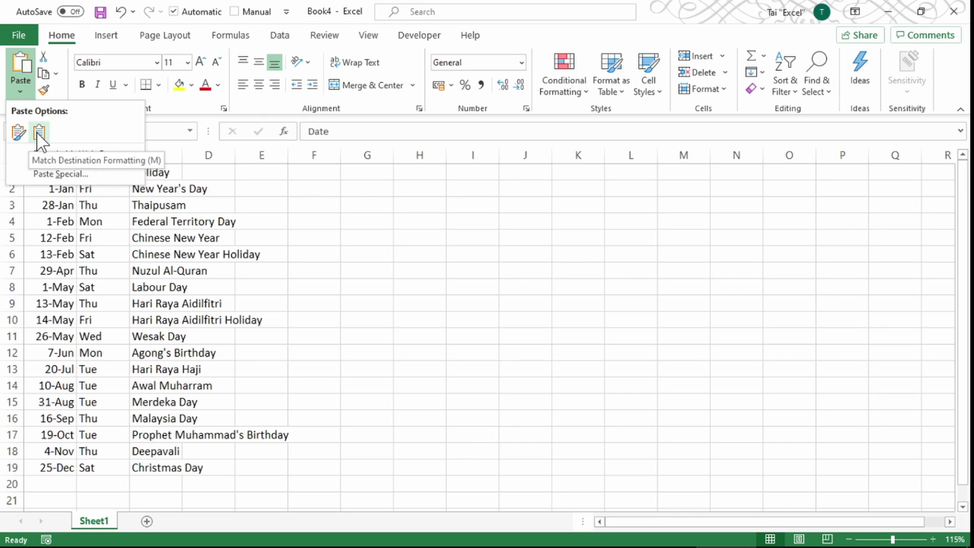
click(39, 133)
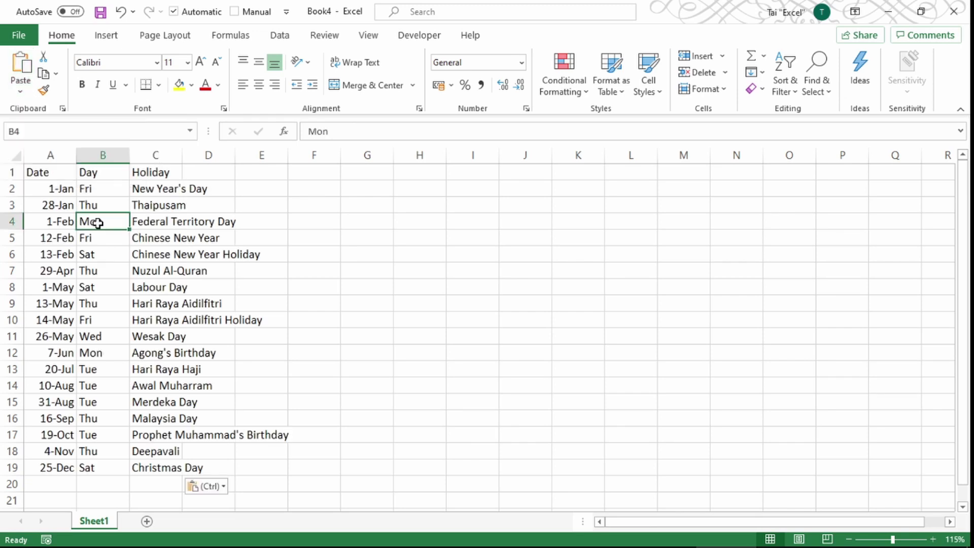
- Delete the Day column, then fit the Holiday column to its contents and widen the Date column
click(99, 155)
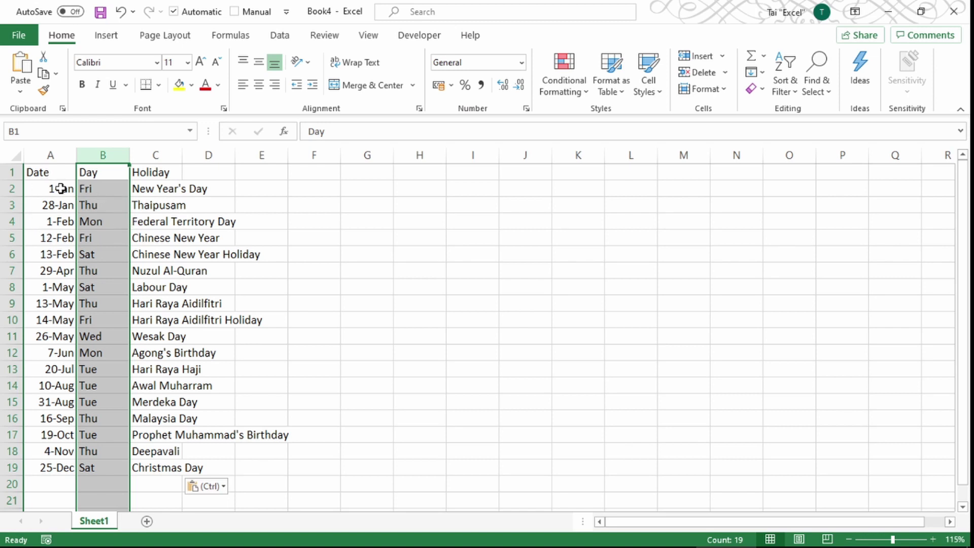
right_click(90, 161)
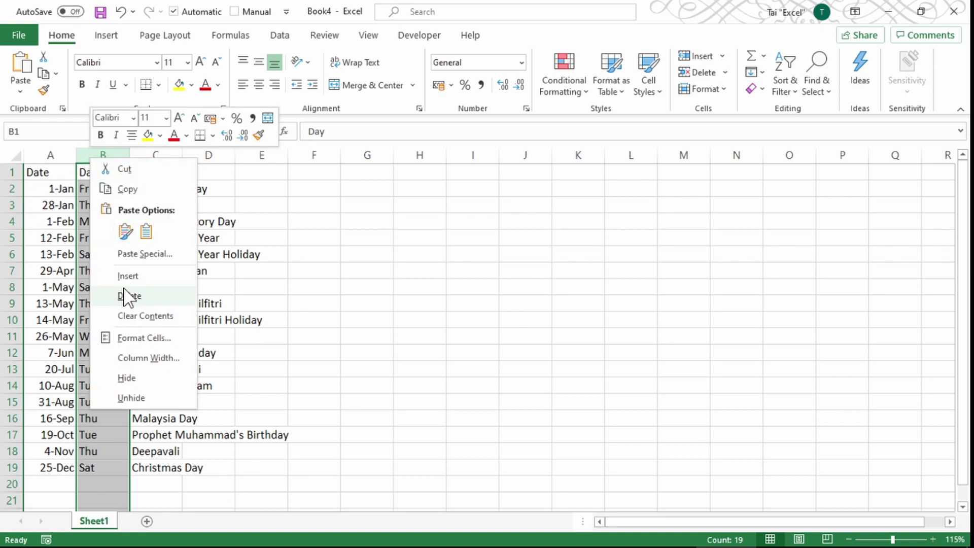
click(129, 296)
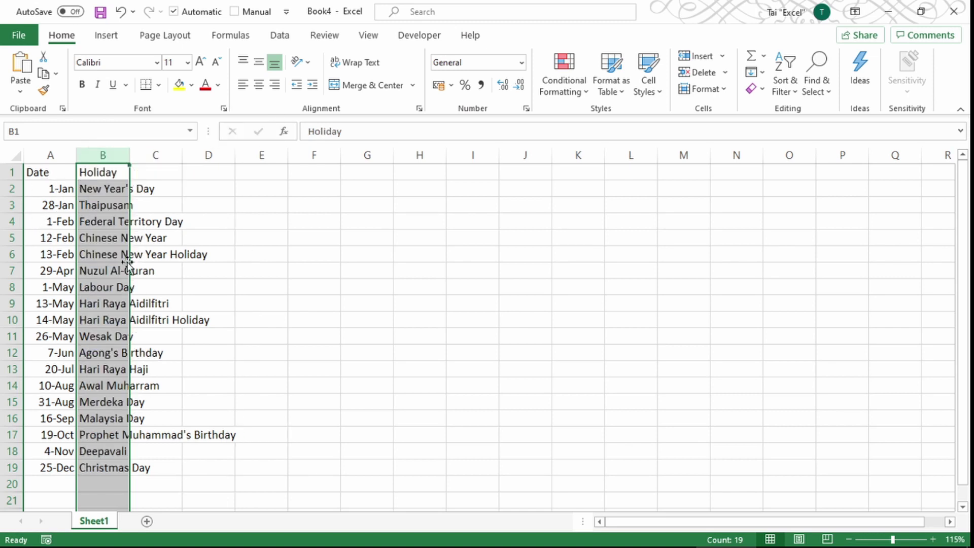
double_click(128, 155)
drag(83, 160, 119, 157)
- Apply the custom number format "ddd, dd/mmm/yy" to the holiday dates in A2:A19
click(86, 190)
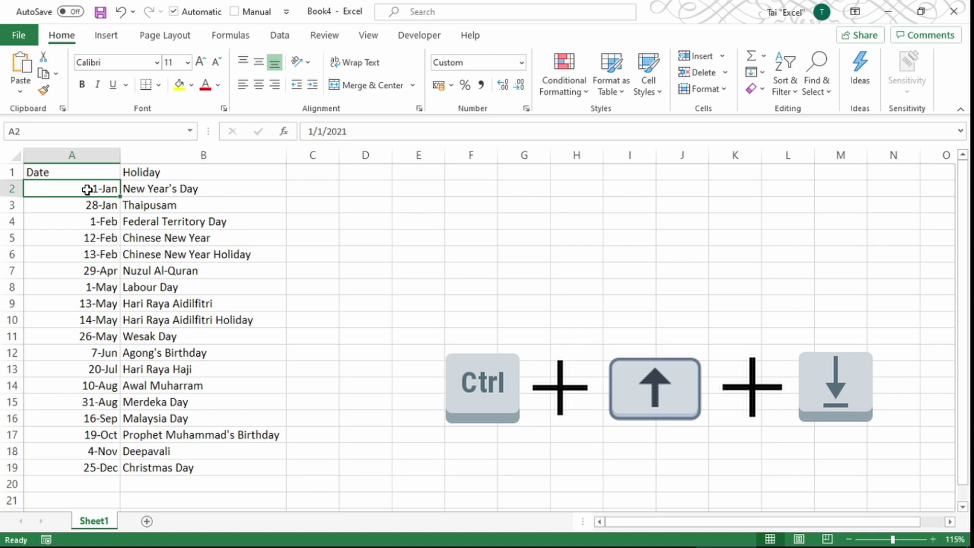
key(ctrl+shift+Down)
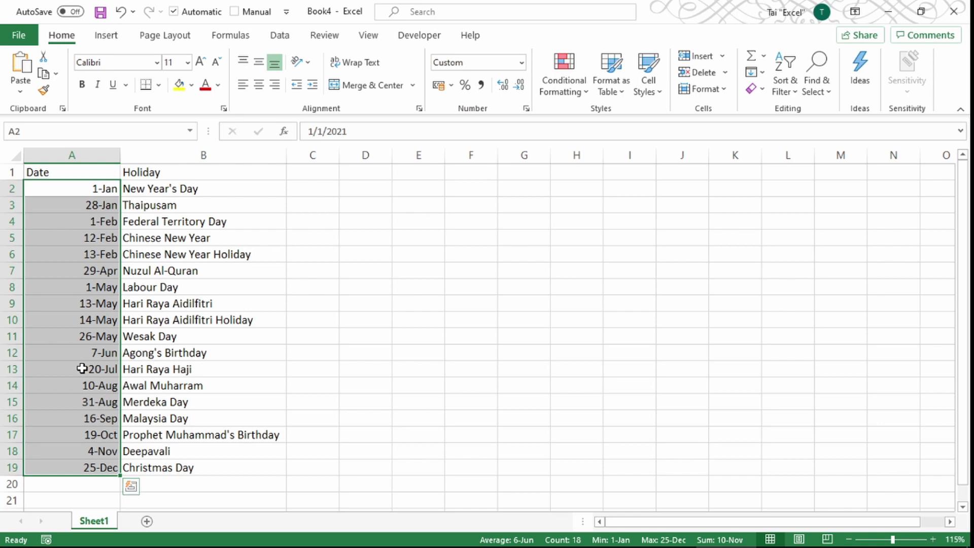
key(ctrl+1)
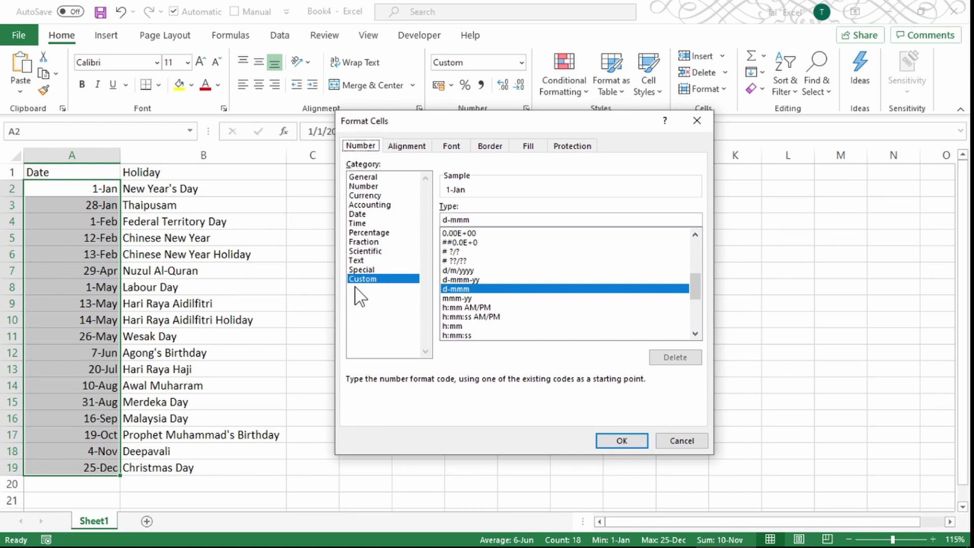
click(482, 219)
drag(481, 220, 431, 218)
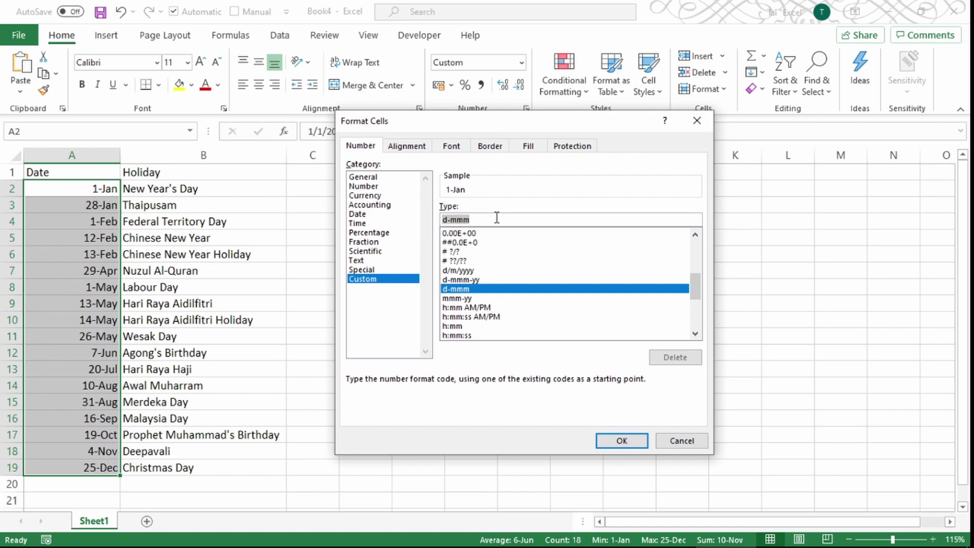
text(ddd)
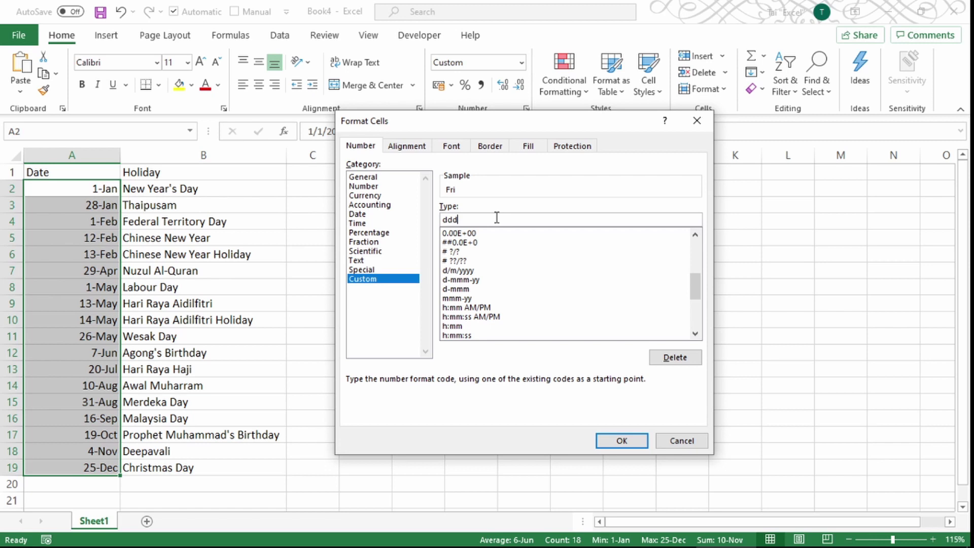
text(, dd/mmm/yyyy)
key(BackSpace)
key(BackSpace)
click(618, 440)
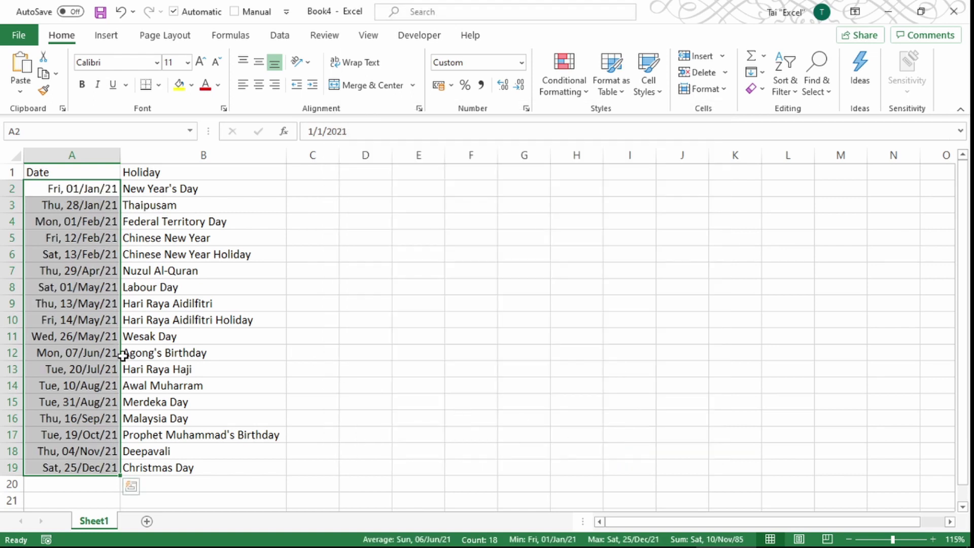
- Convert the holiday list A1:B19 into a table with headers
click(149, 240)
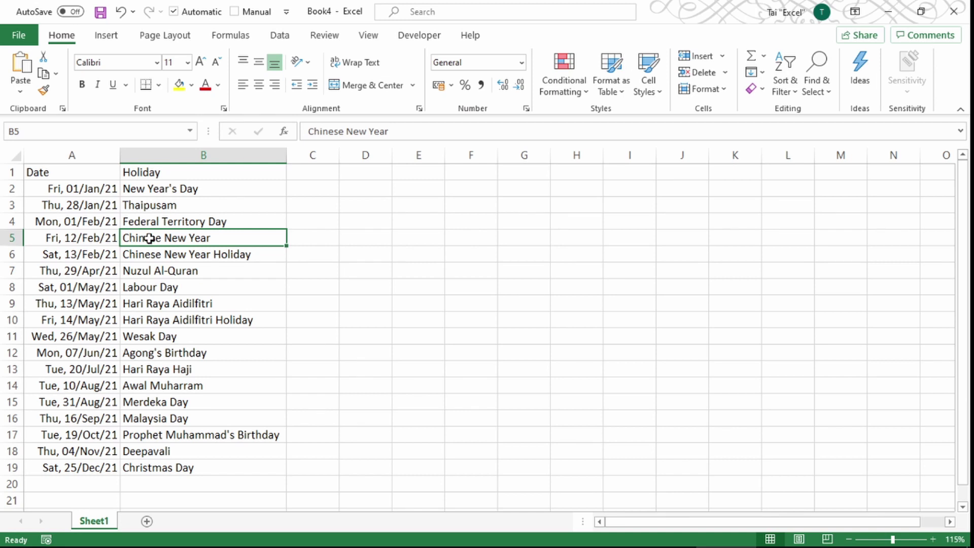
click(103, 39)
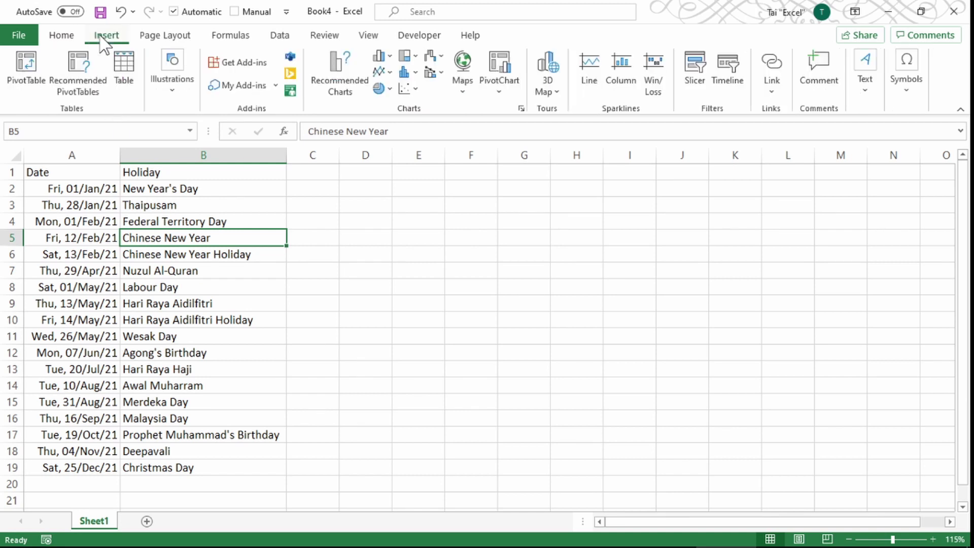
click(131, 80)
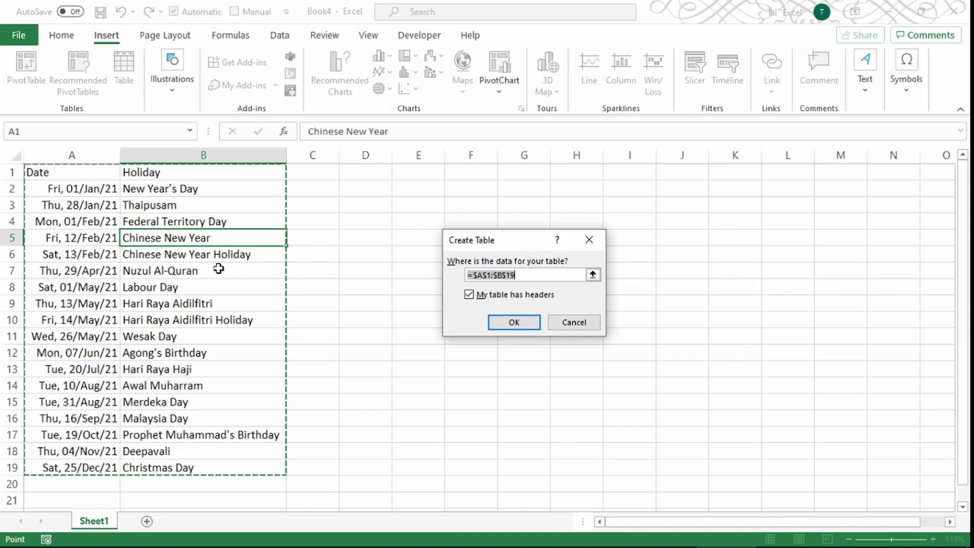
click(505, 329)
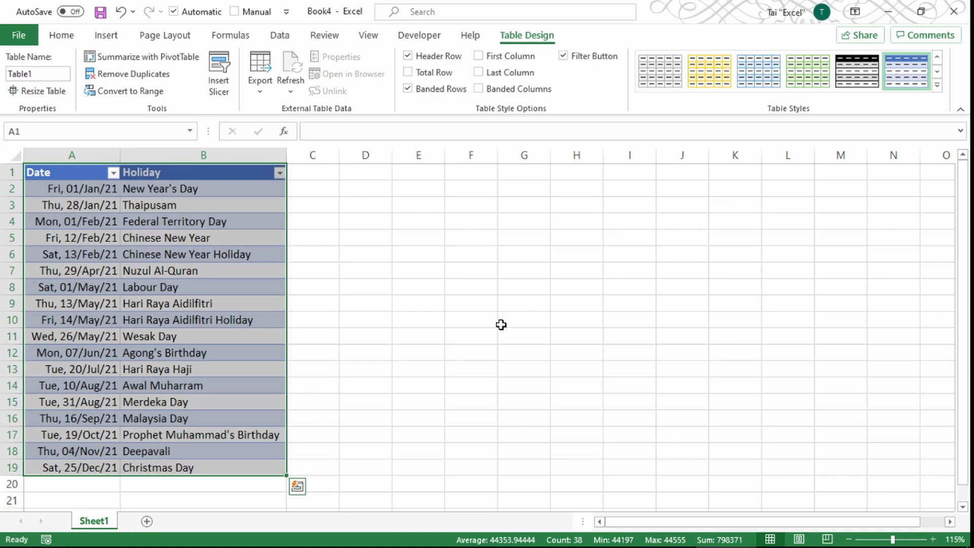
- Name the holiday table TablePublicHoliday
click(53, 69)
click(52, 69)
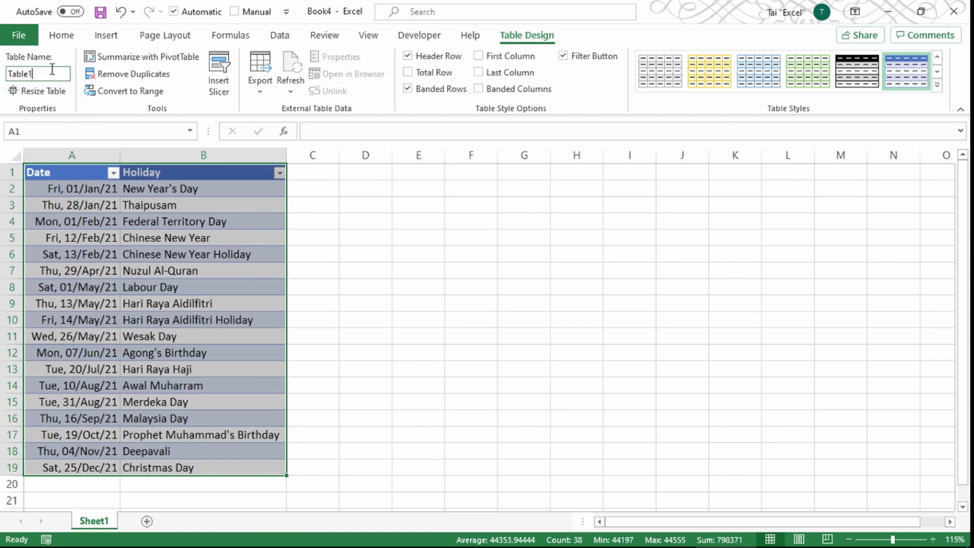
key(BackSpace)
text(PublicHoliday)
key(Return)
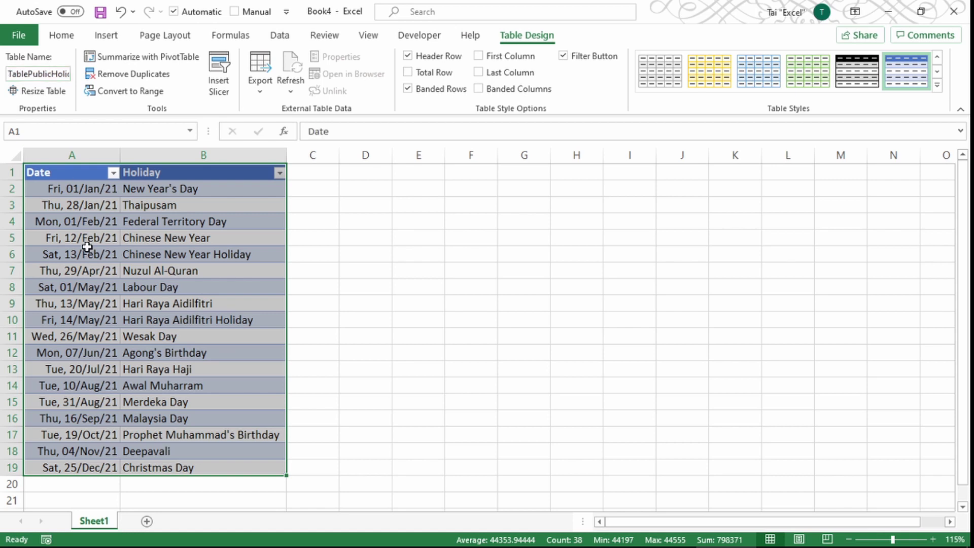
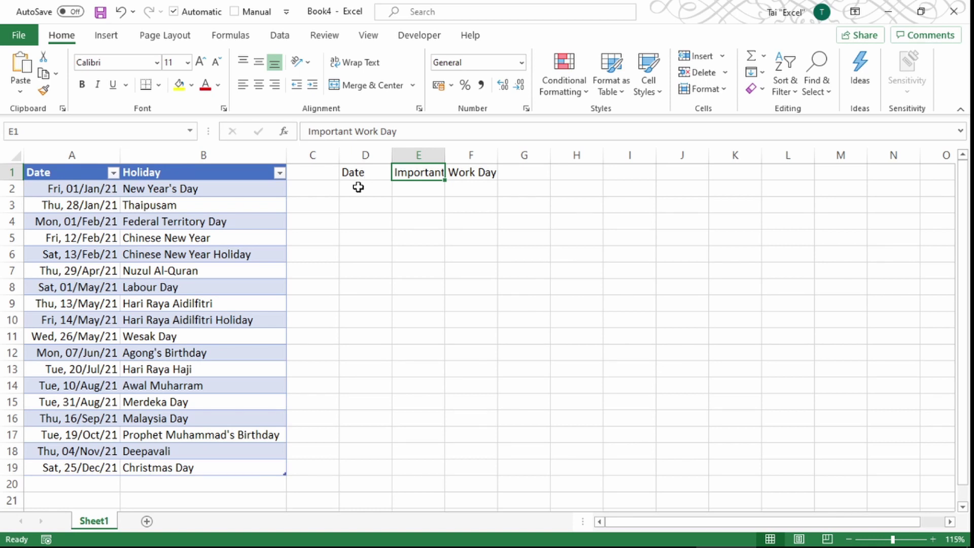
- Enter the date 4/1/2021 in cell D2 under the second Date heading
click(358, 187)
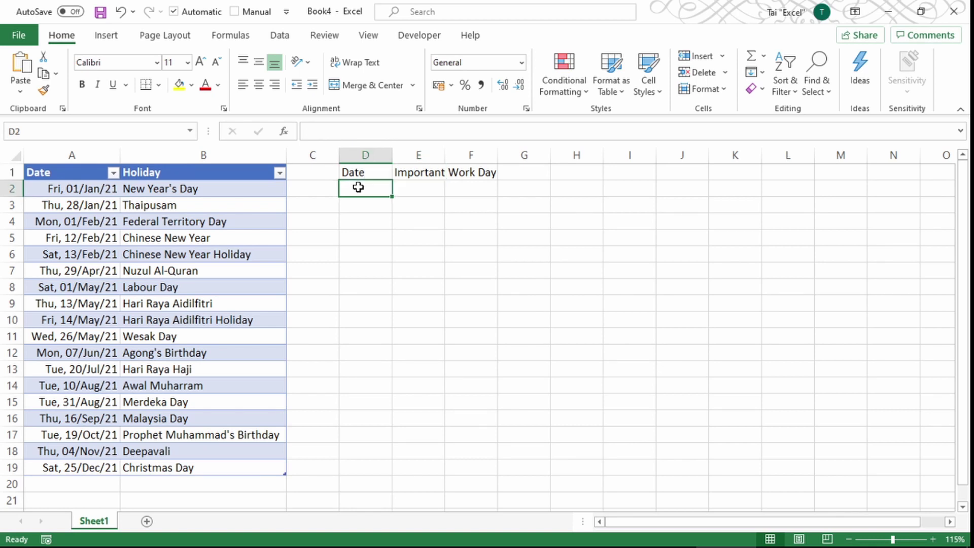
text(4/1/)
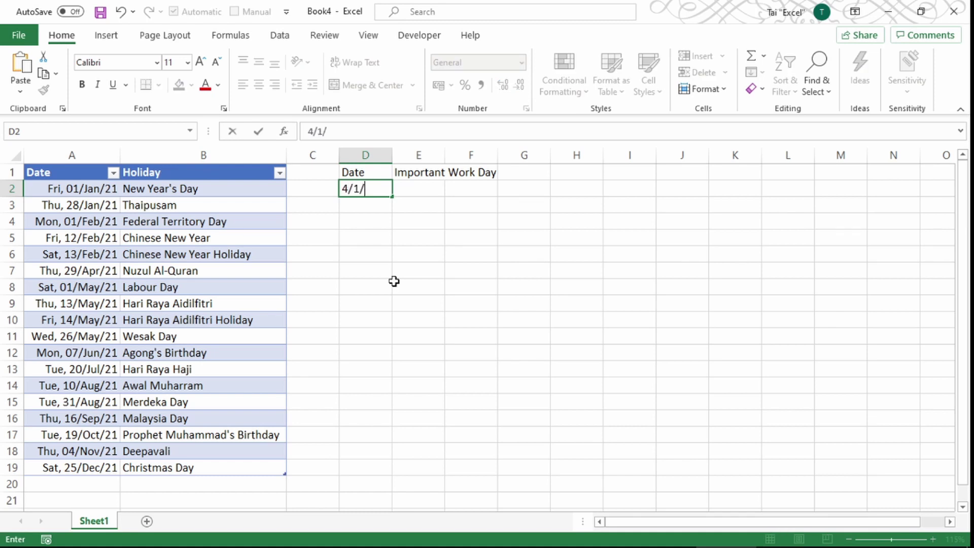
text(20)
key(BackSpace)
text(1)
key(Tab)
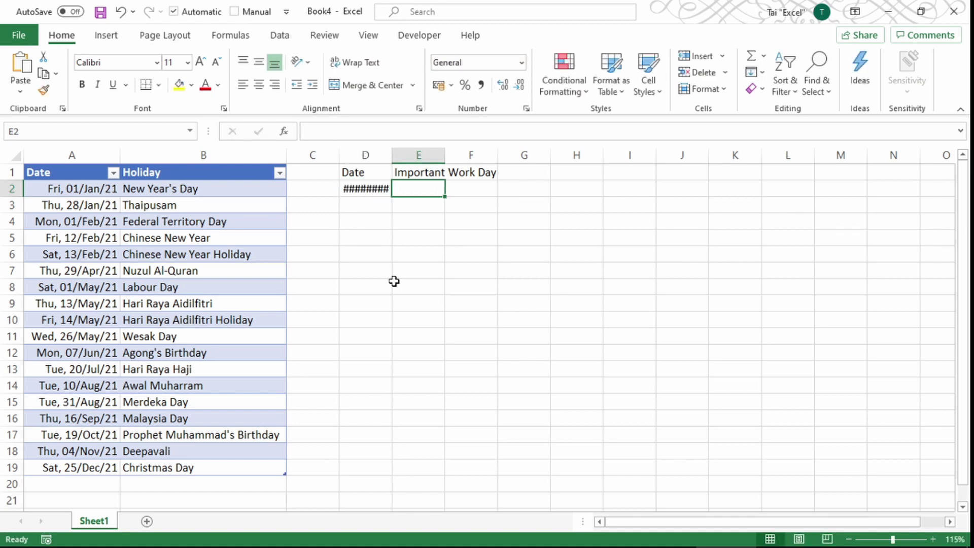
- Enter "Company Meeting" in cell E2 and fit columns D and E to their contents
text(COmpany Meeting)
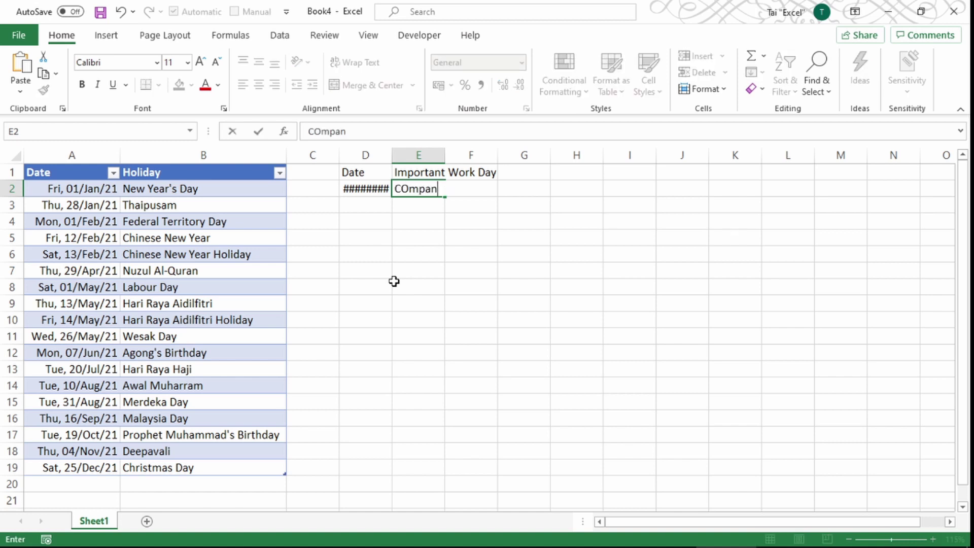
key(ctrl+Return)
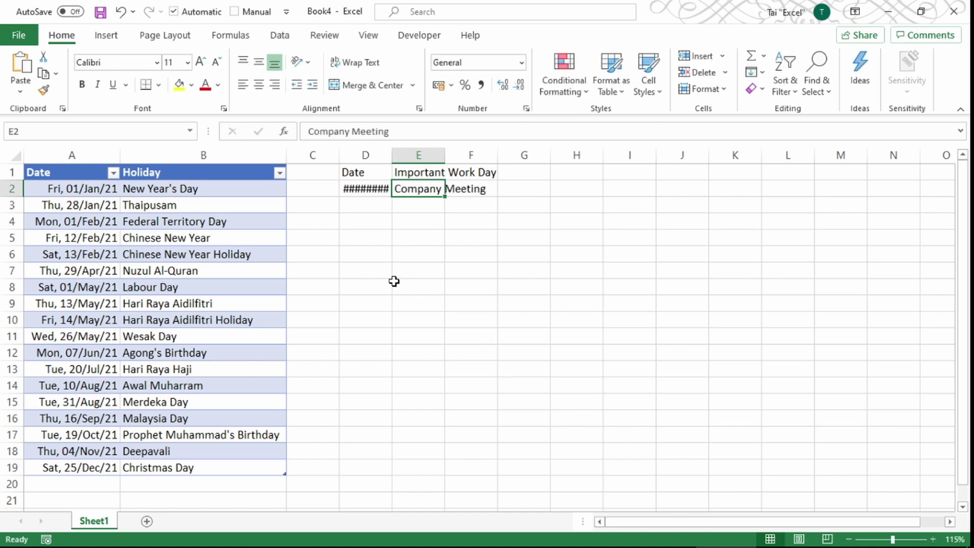
double_click(392, 156)
double_click(447, 157)
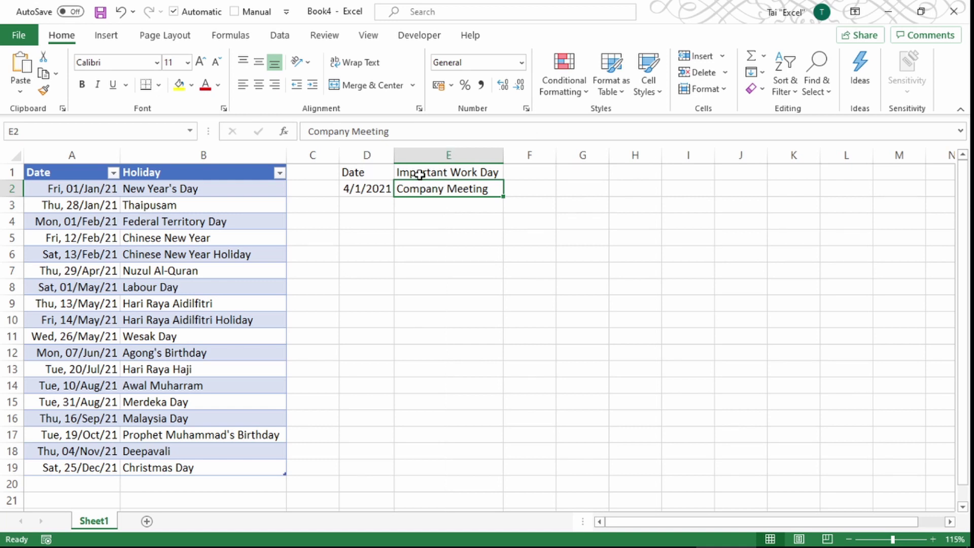
- Convert the important work day list D1:E2 into a table with headers
click(106, 35)
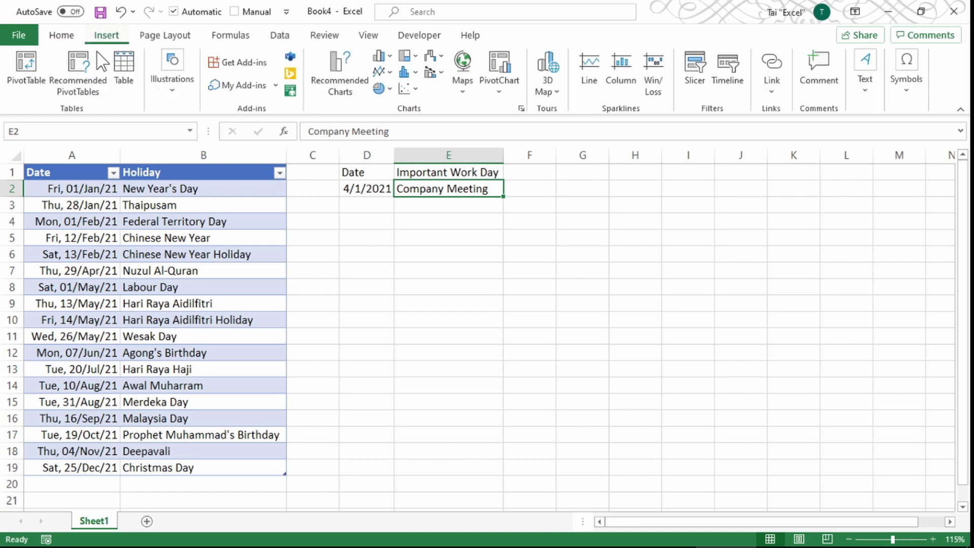
click(120, 79)
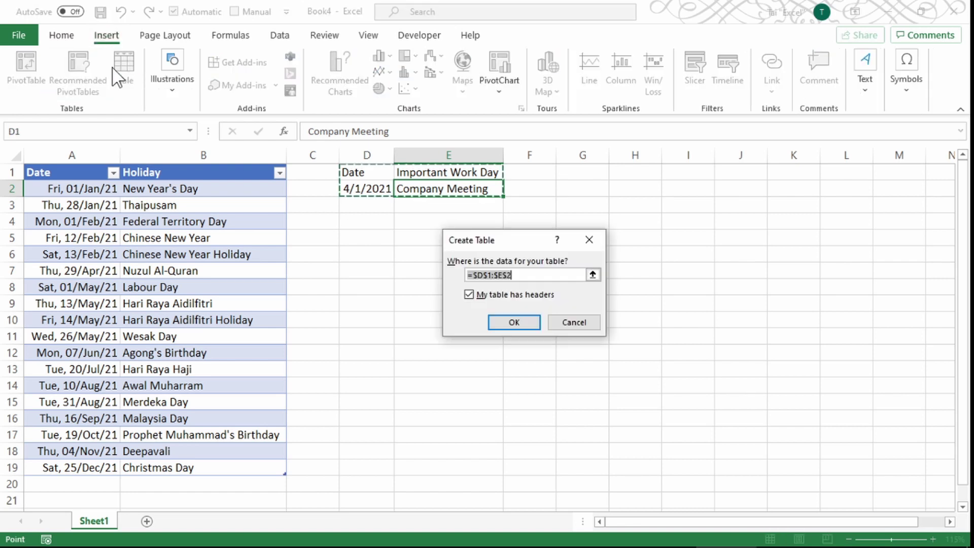
click(500, 324)
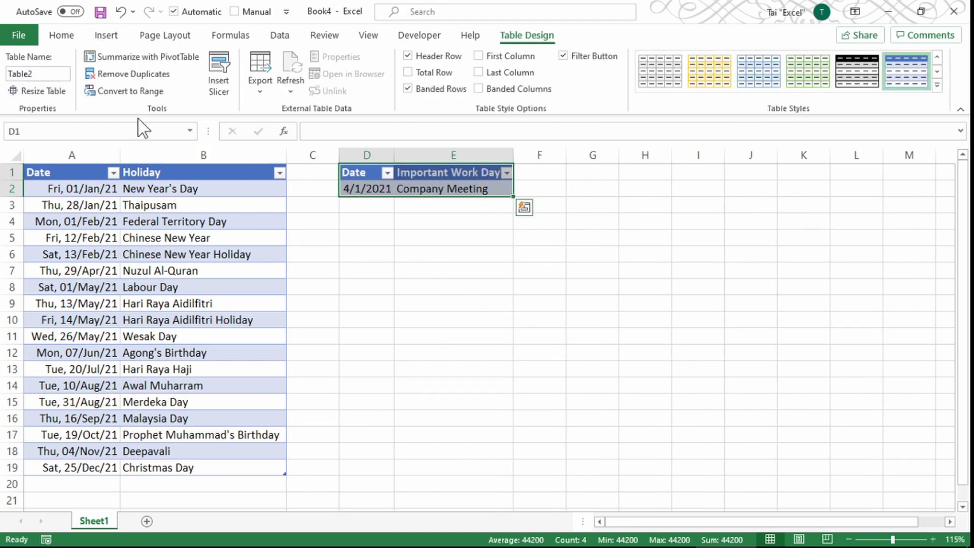
- Name the work day table TableWorkingDay and widen its Date column
click(59, 77)
click(60, 77)
key(BackSpace)
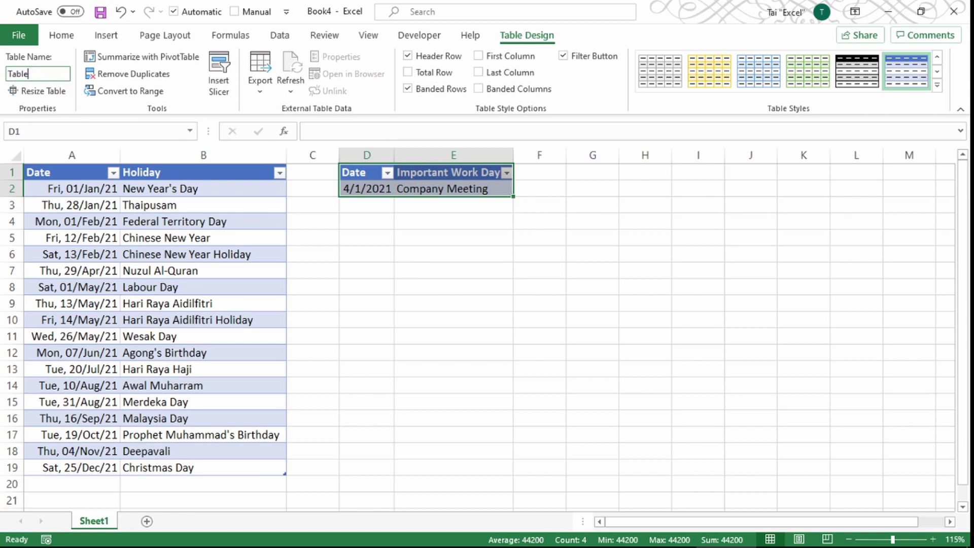
text(WorkingDay)
key(Return)
drag(394, 154, 425, 155)
- Copy only the date formatting of cell A2 to D2 in the work day table and widen column D
click(389, 191)
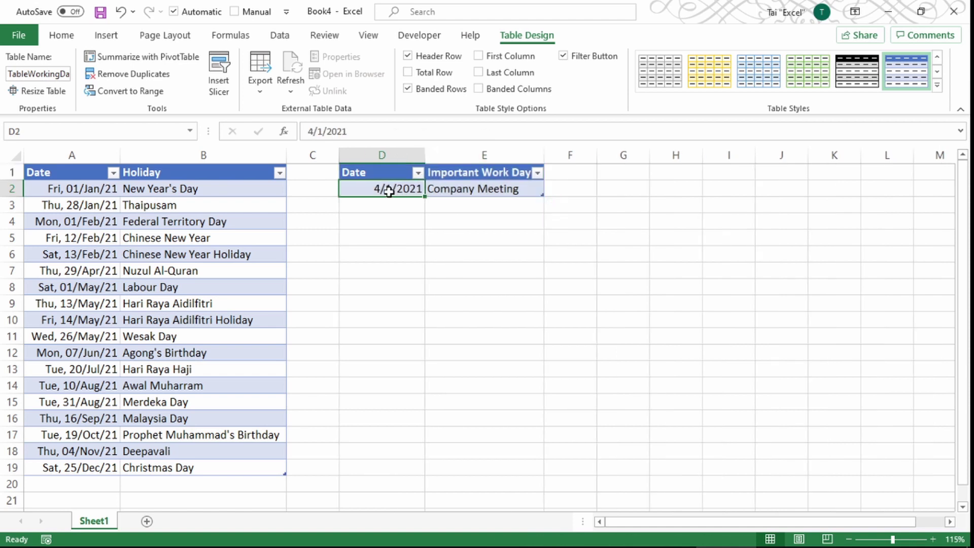
click(84, 189)
key(ctrl+c)
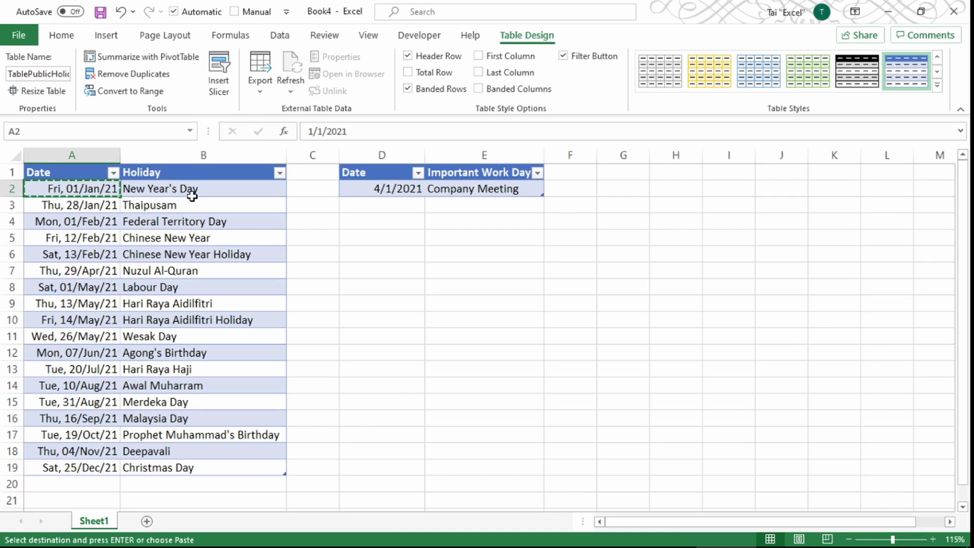
click(390, 189)
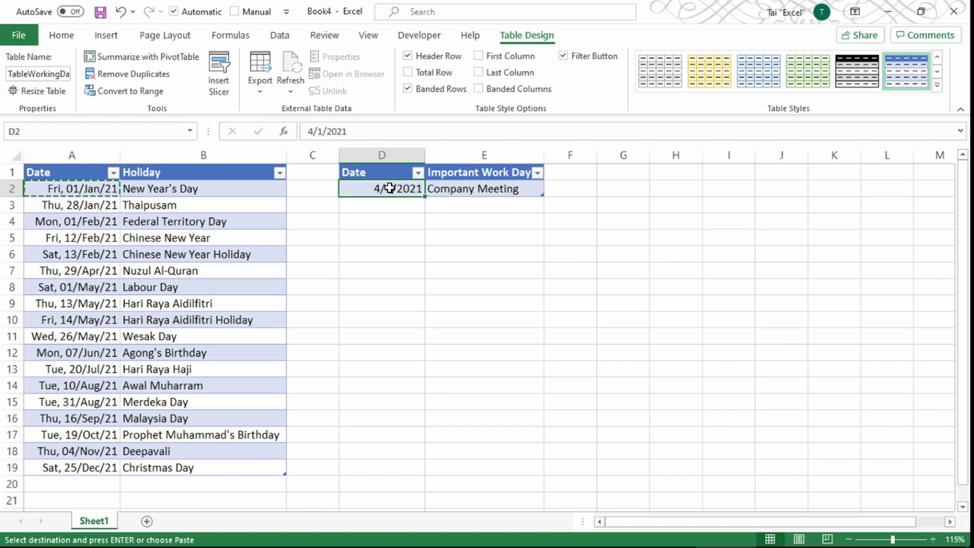
right_click(390, 188)
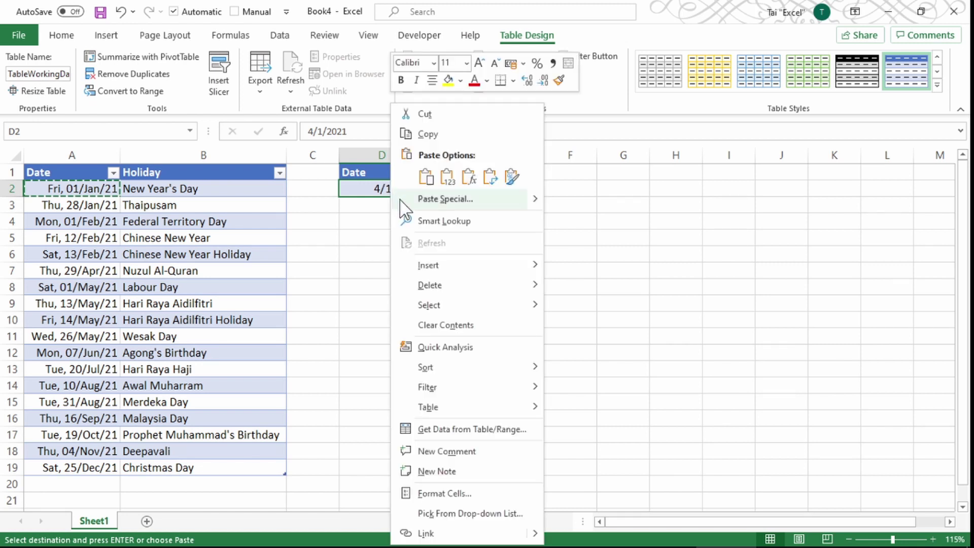
click(512, 181)
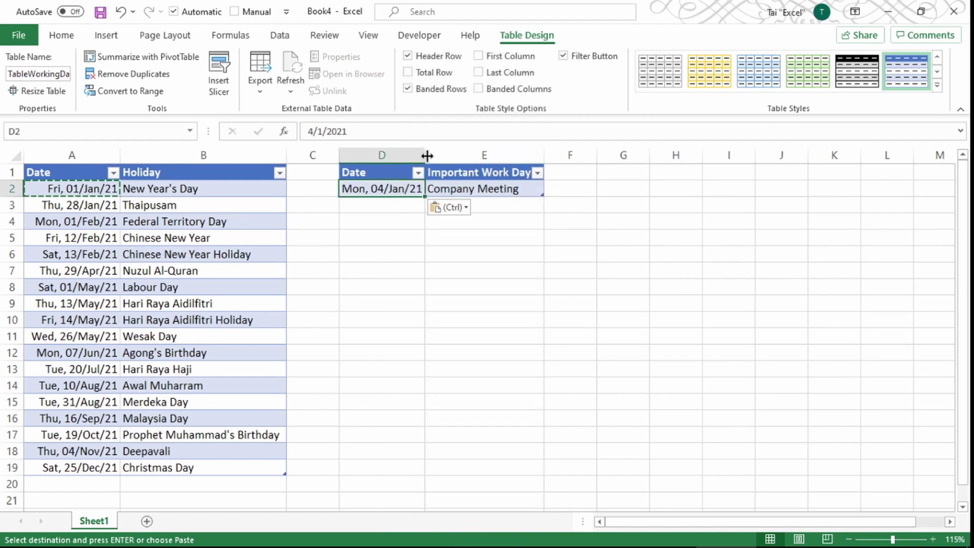
drag(426, 155, 445, 156)
- Add a work day table row with the date 5/1 in D3 and "Company Meeting" filled down into E3
click(399, 205)
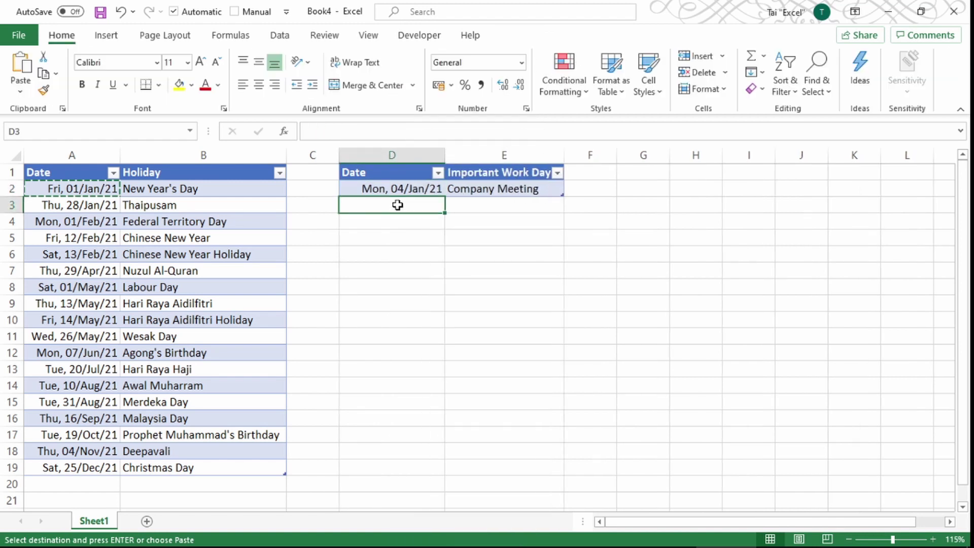
key(Escape)
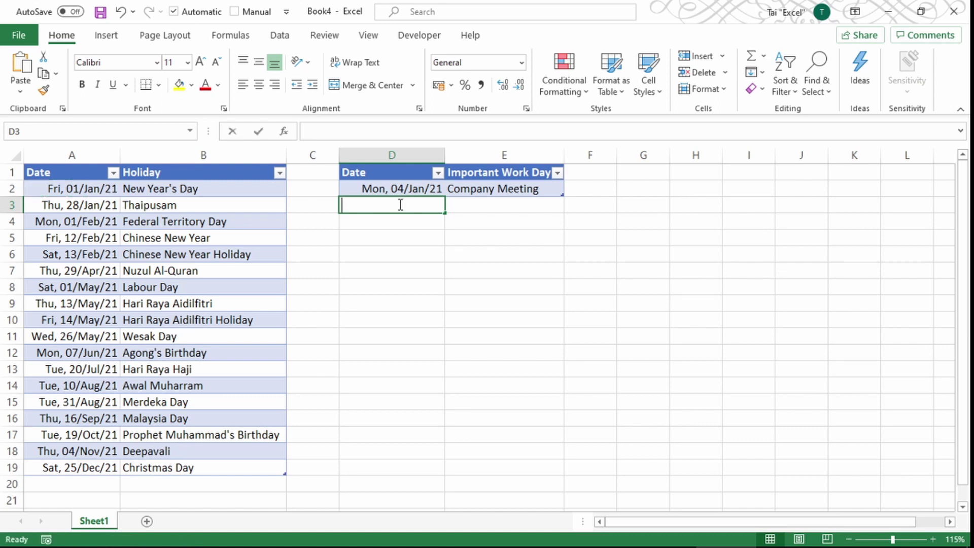
text(5/1)
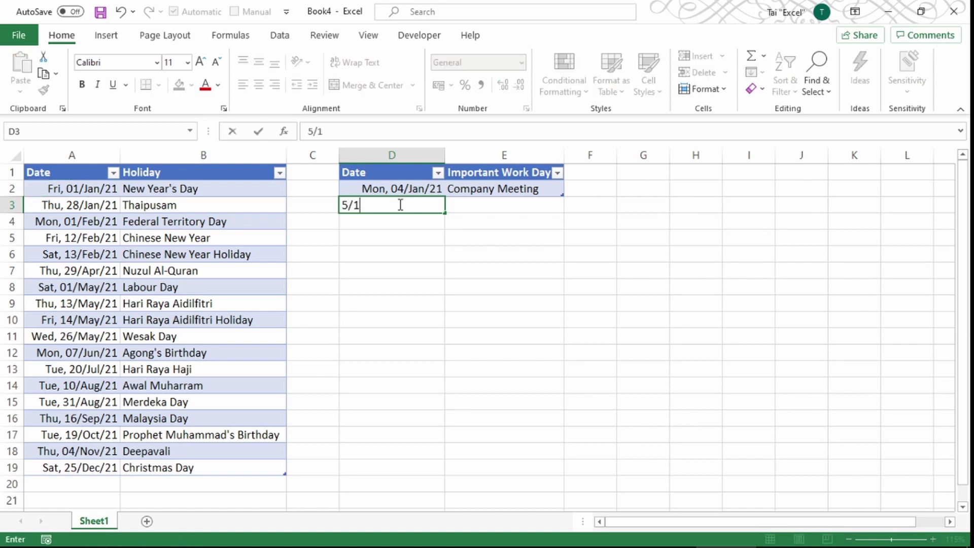
key(Tab)
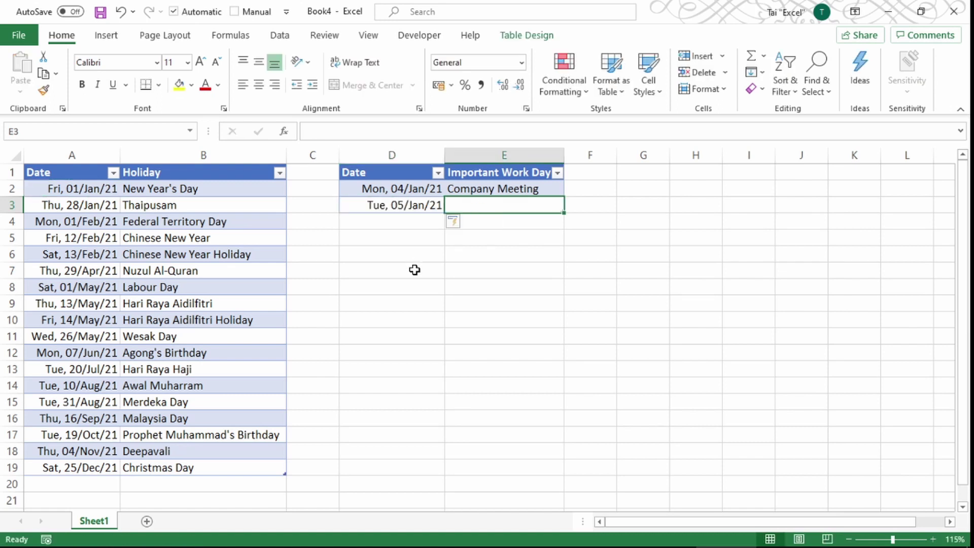
key(ctrl+d)
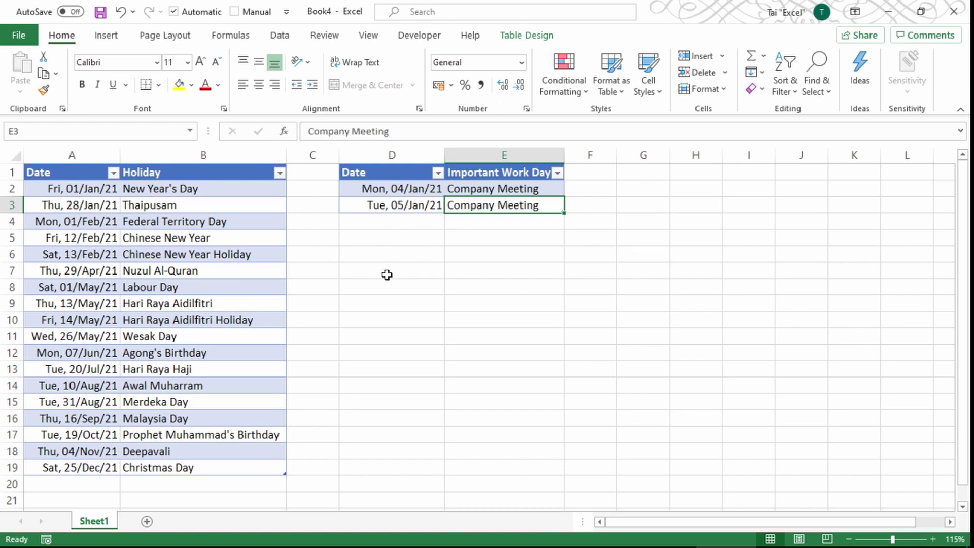
- Enter the heading "Holiday Date" in cell G1 and widen column G to fit it
click(651, 171)
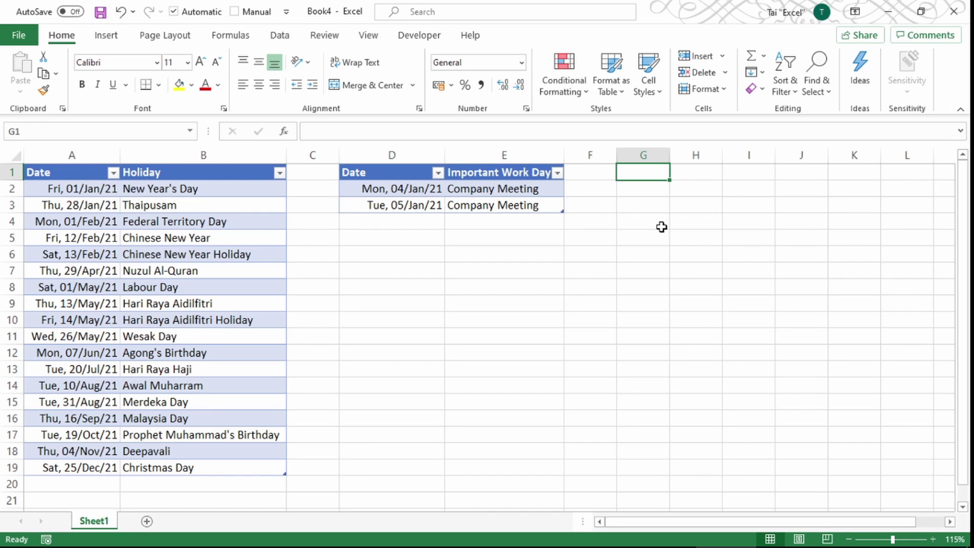
text(Date)
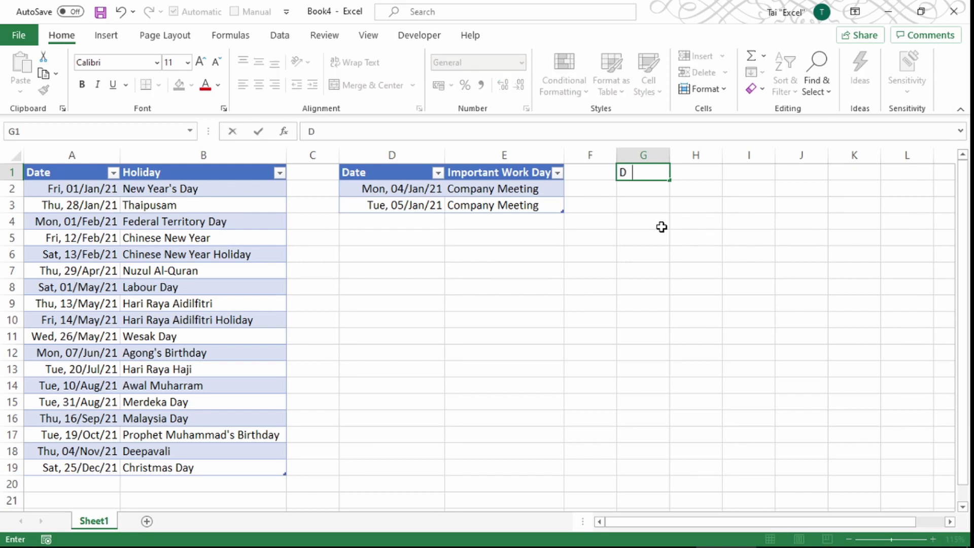
key(BackSpace)
key(BackSpace)
key(BackSpace)
key(BackSpace)
text(Hoilida)
key(BackSpace)
key(BackSpace)
key(BackSpace)
key(BackSpace)
key(BackSpace)
text(liday Date)
key(ctrl+Return)
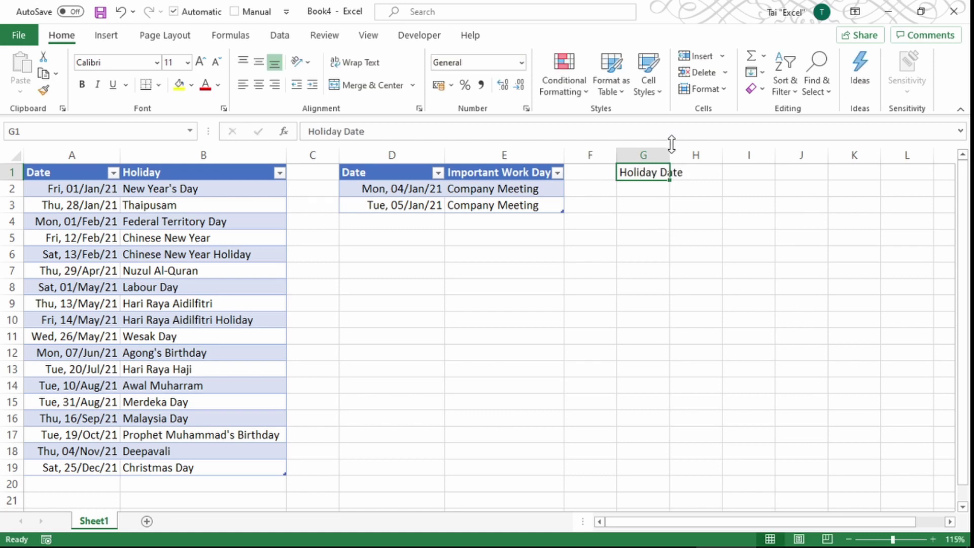
drag(670, 155, 692, 161)
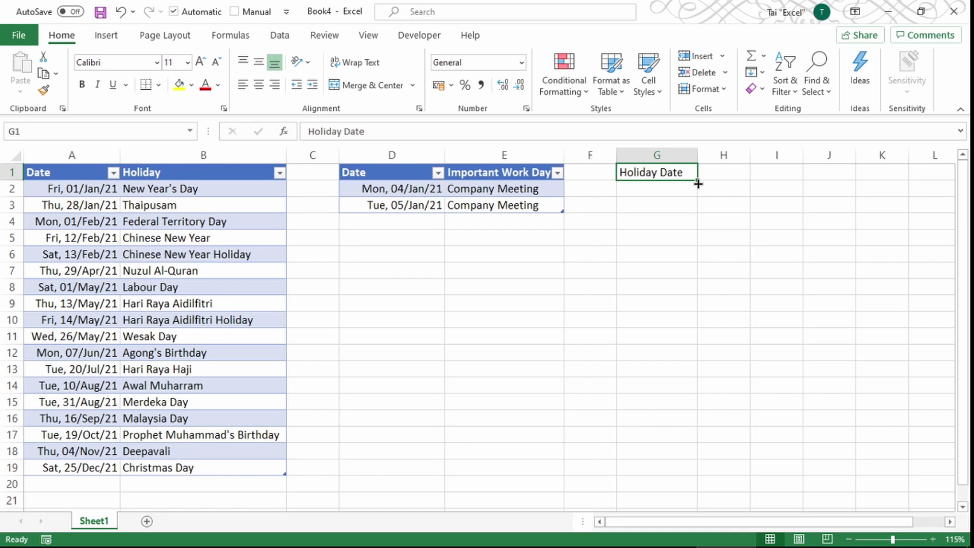
- Enter the headings "Weekday", "No PH" and "No Meeting" in cells H1 to J1 and widen column J
click(709, 174)
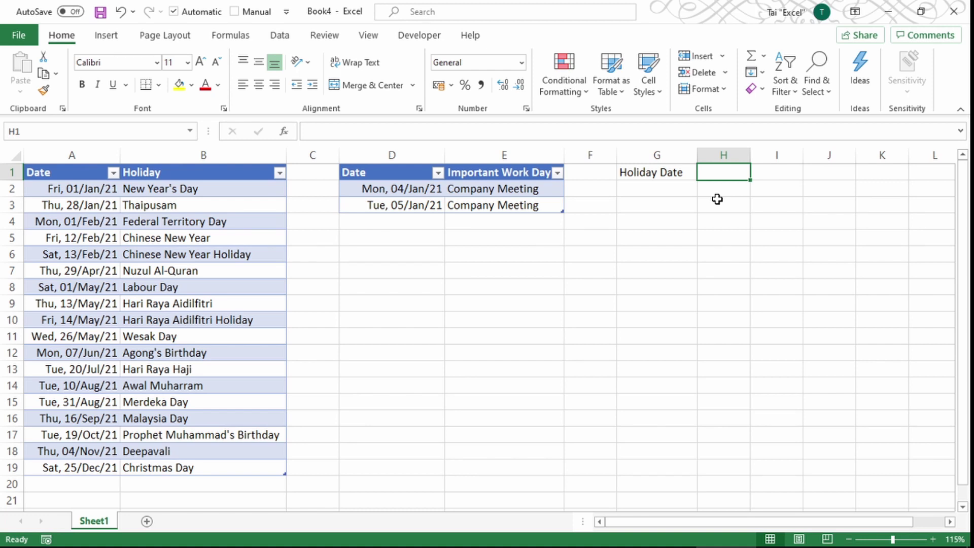
text(Weekday)
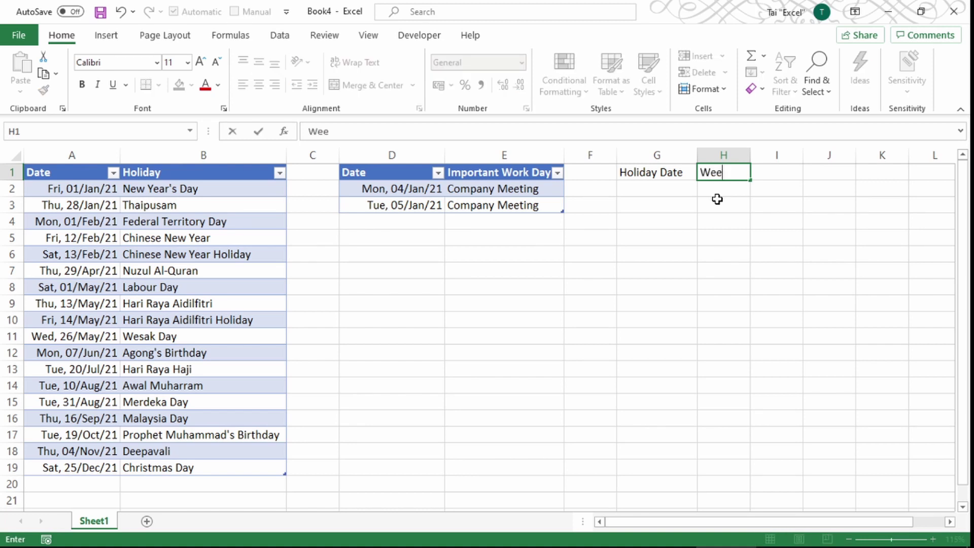
key(Tab)
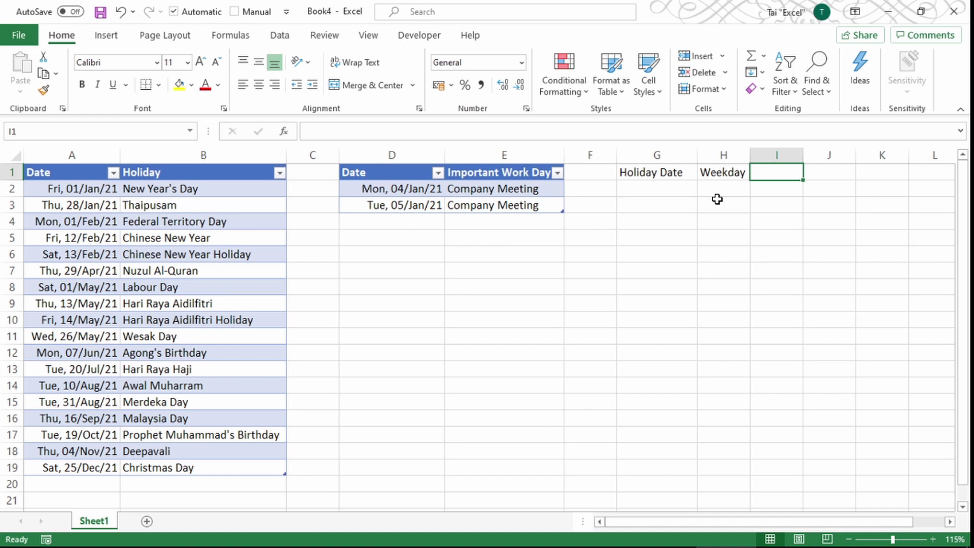
text(No PH)
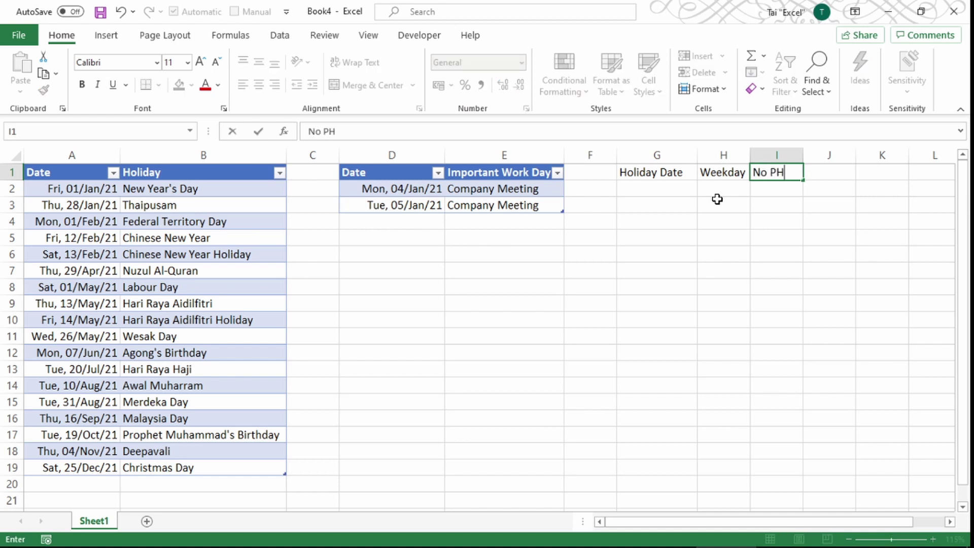
key(Tab)
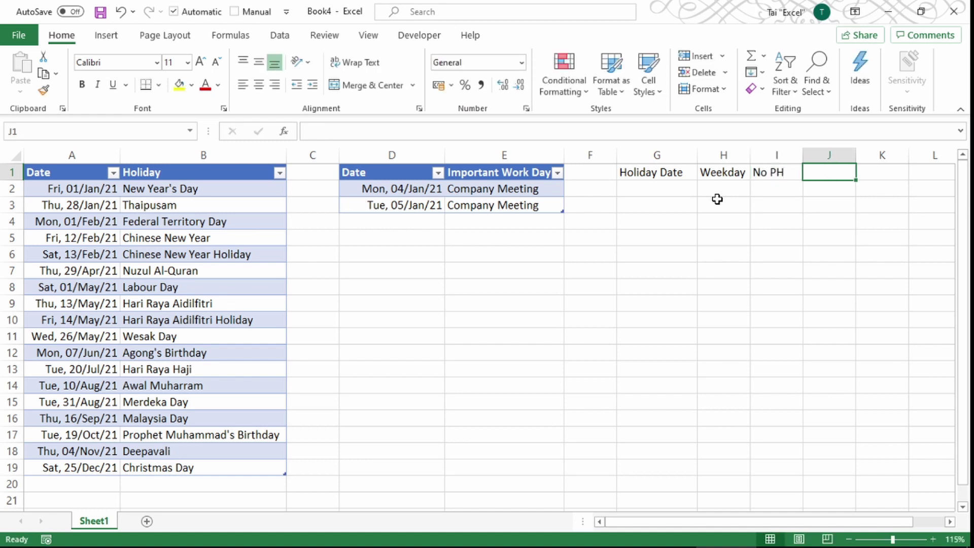
text(No )
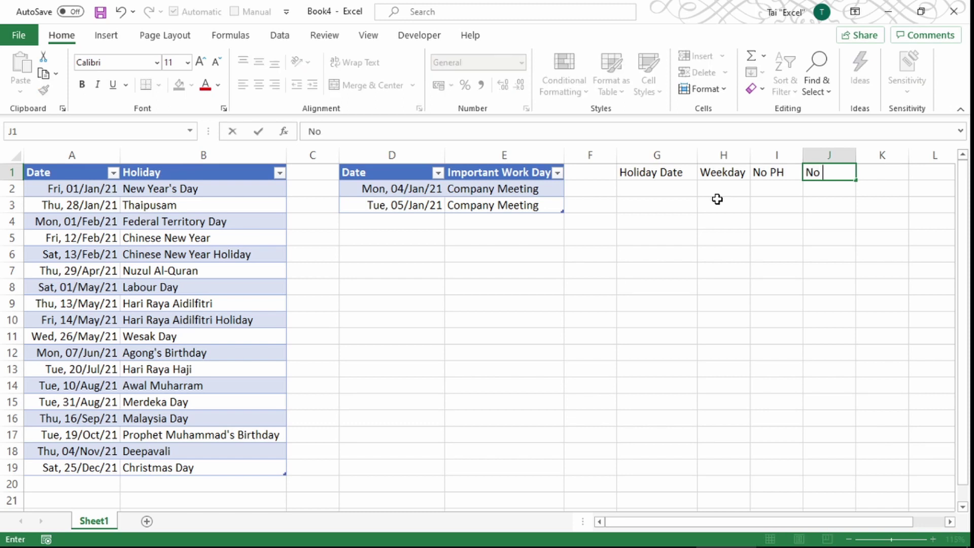
text(Meeting)
click(717, 199)
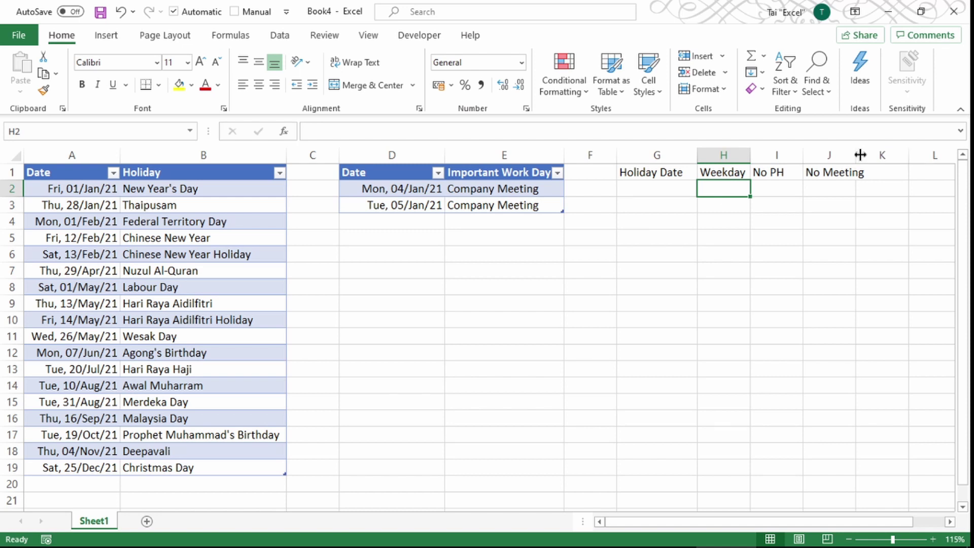
drag(857, 154, 902, 152)
- Enter 1/1/2021 in G2 and fill consecutive dates down to G17
click(663, 191)
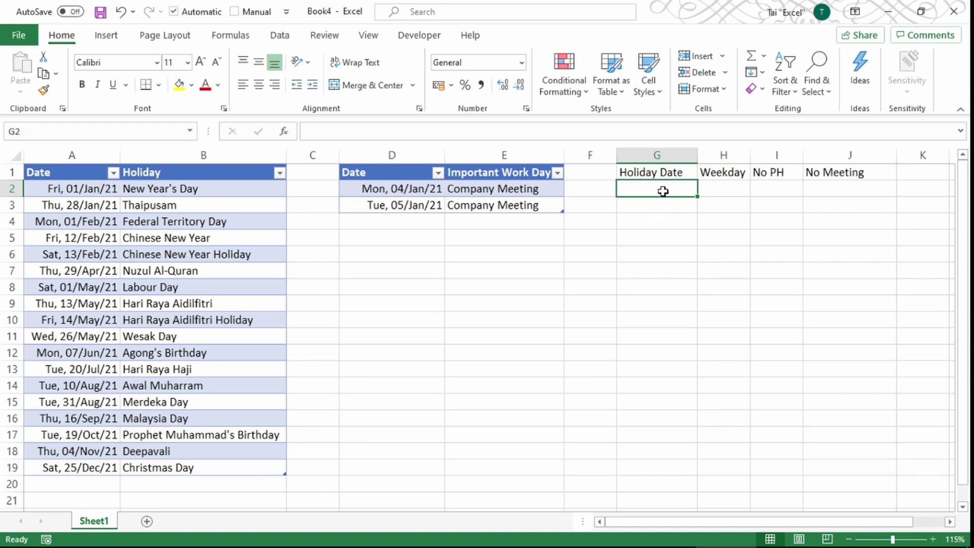
text(1/1/)
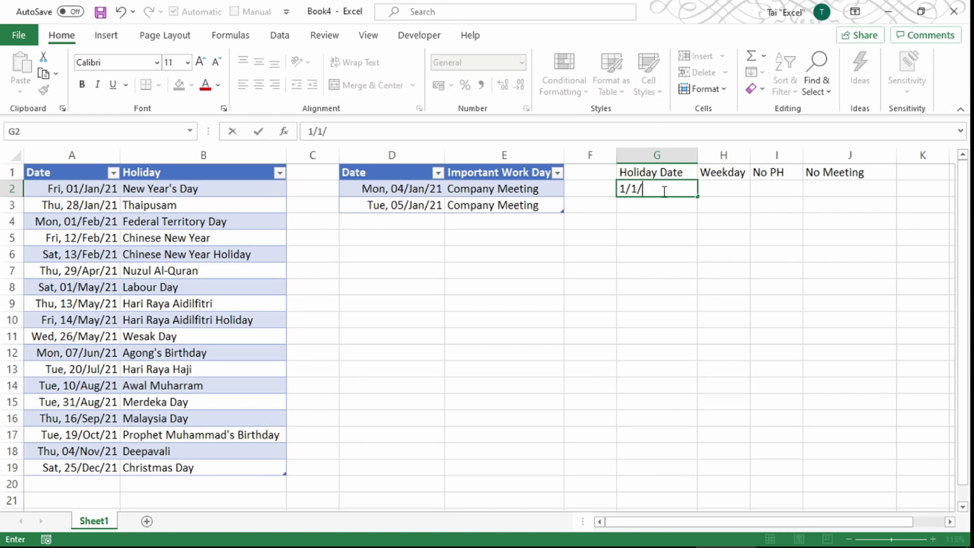
text(2021)
key(ctrl+Return)
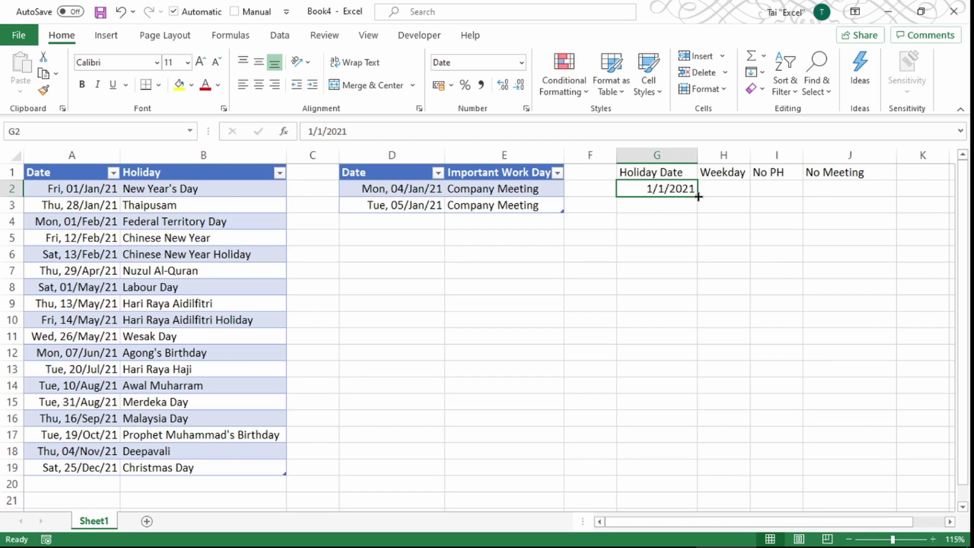
drag(698, 197, 687, 427)
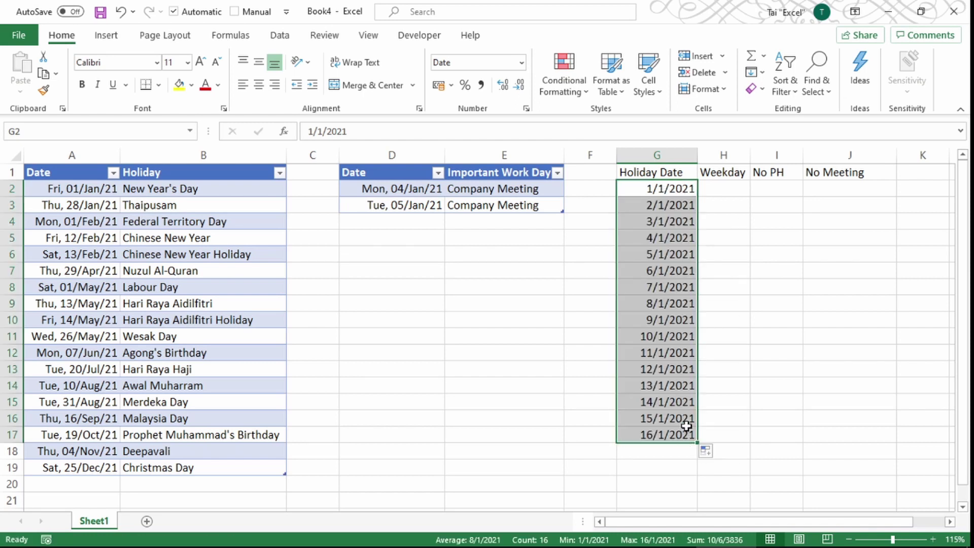
- Enter =WEEKDAY(G2,2) in H2, using the Monday-to-Sunday numbering, and fill the formula down to H17
click(725, 192)
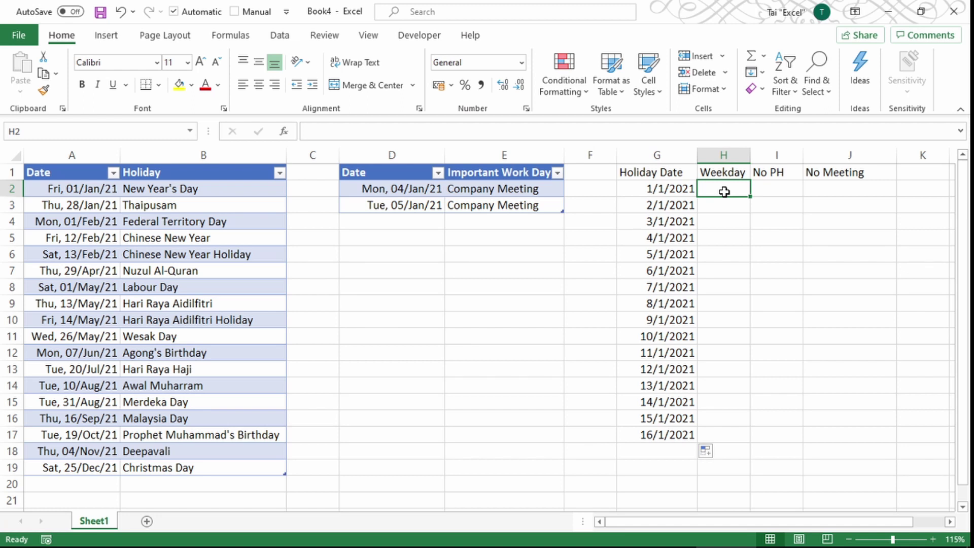
text(=week)
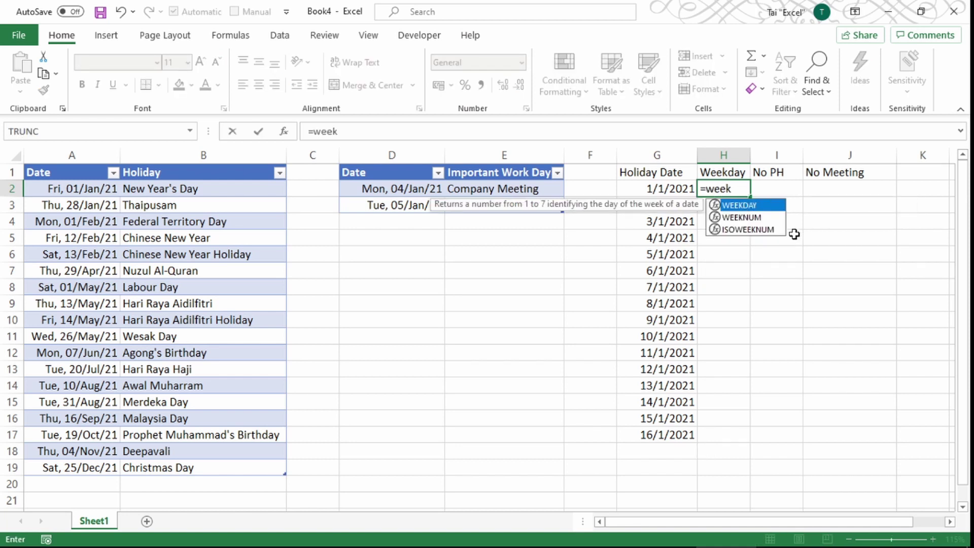
key(Tab)
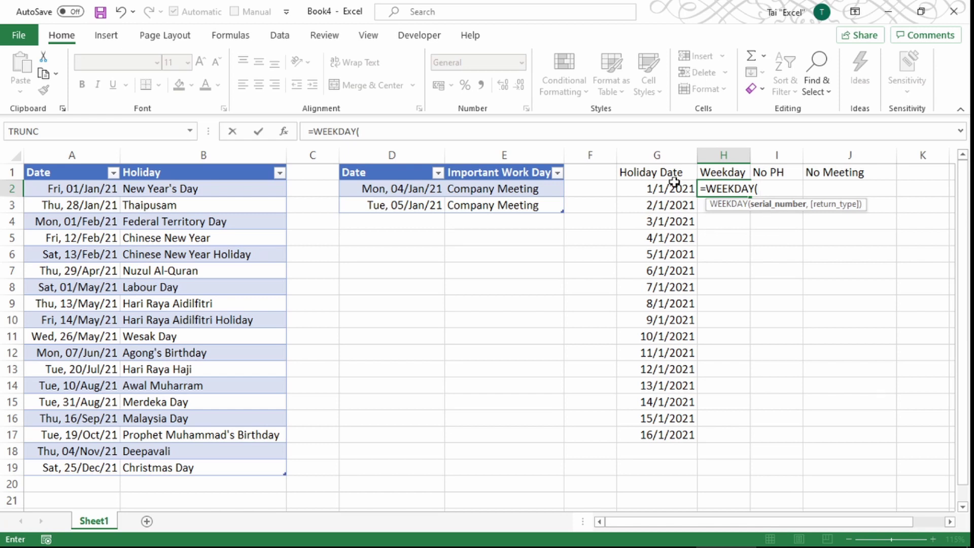
click(646, 188)
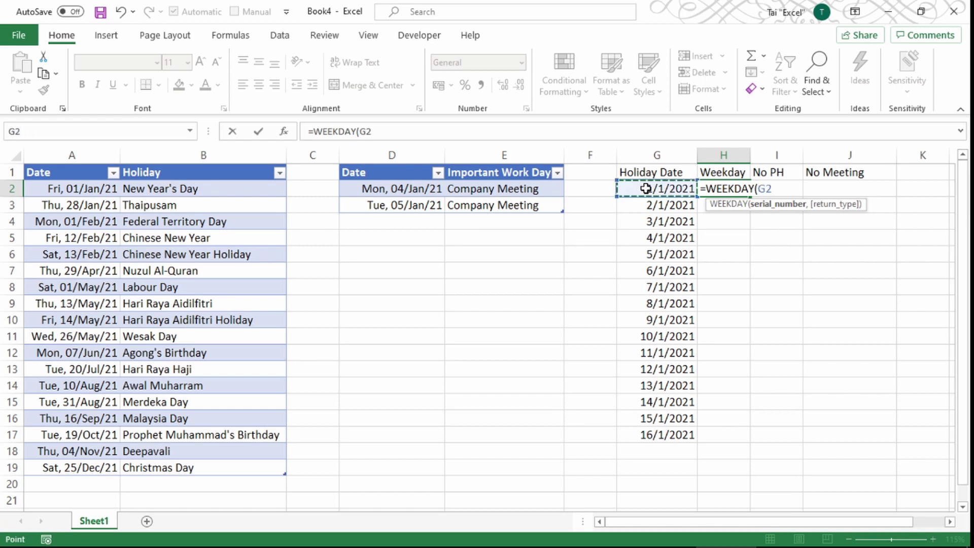
text(,)
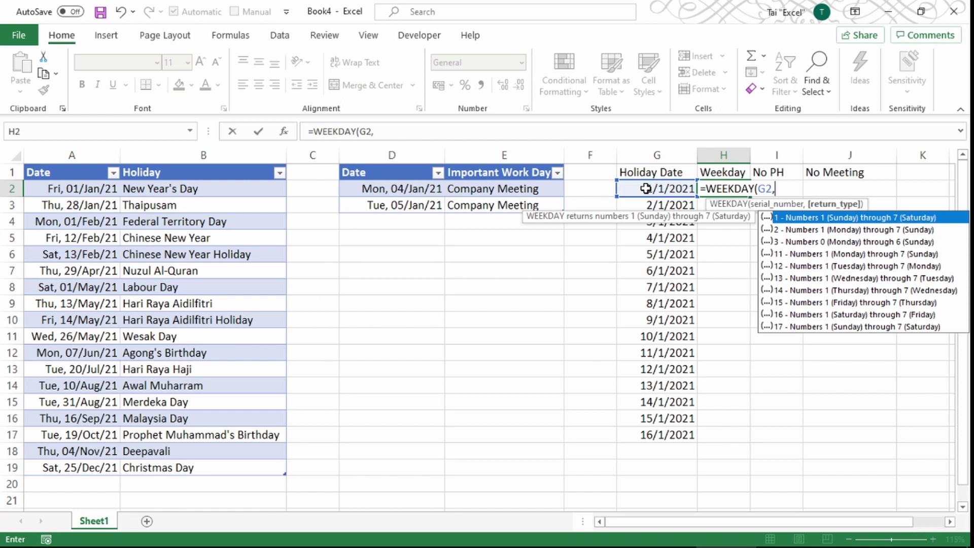
key(Down)
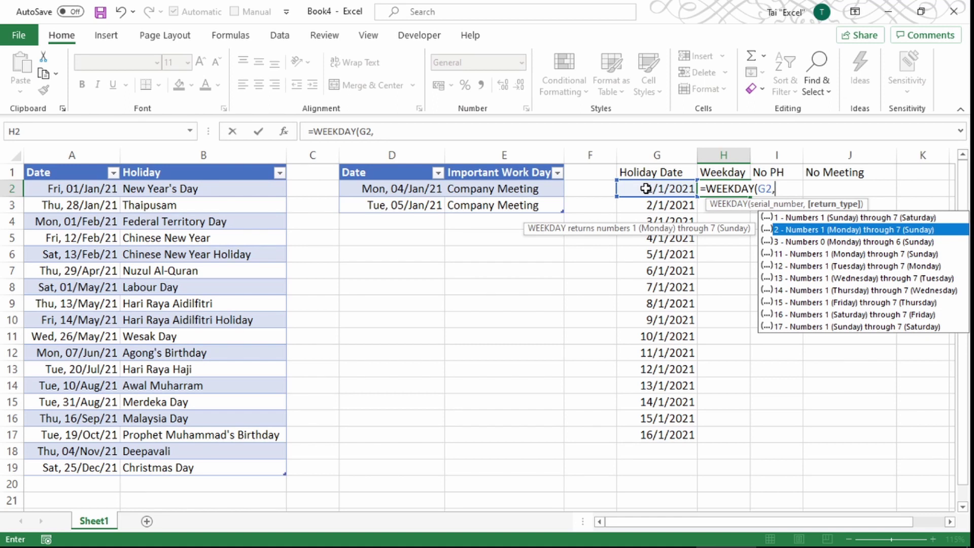
double_click(798, 231)
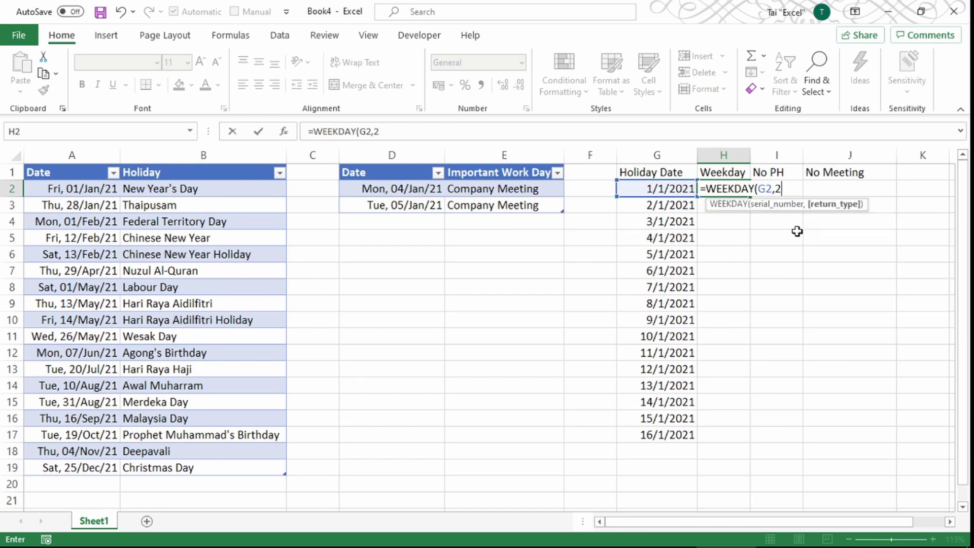
text())
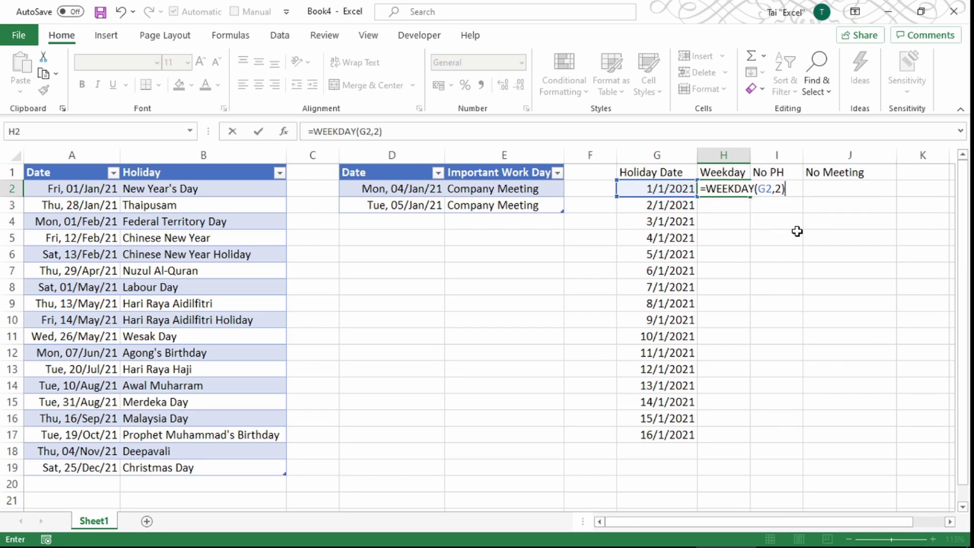
key(ctrl+Return)
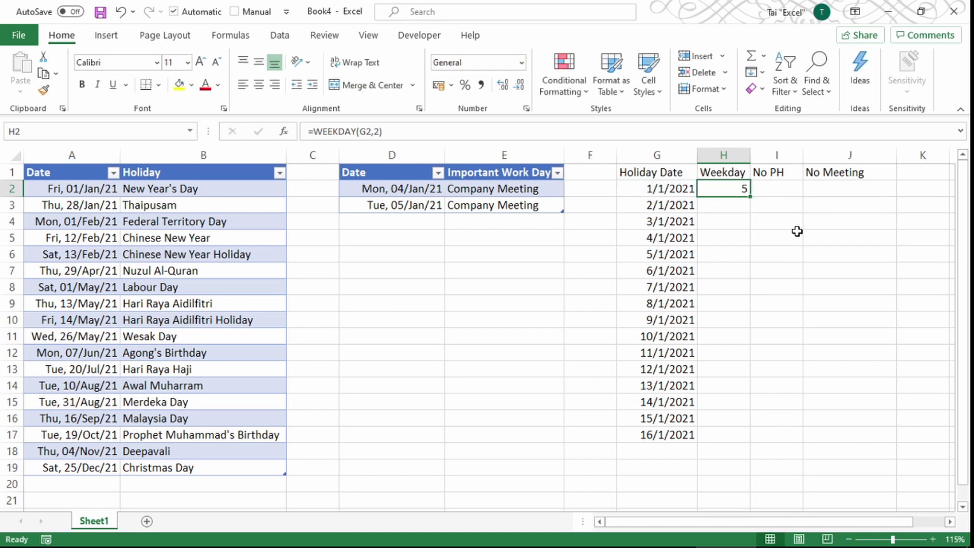
double_click(750, 197)
click(728, 210)
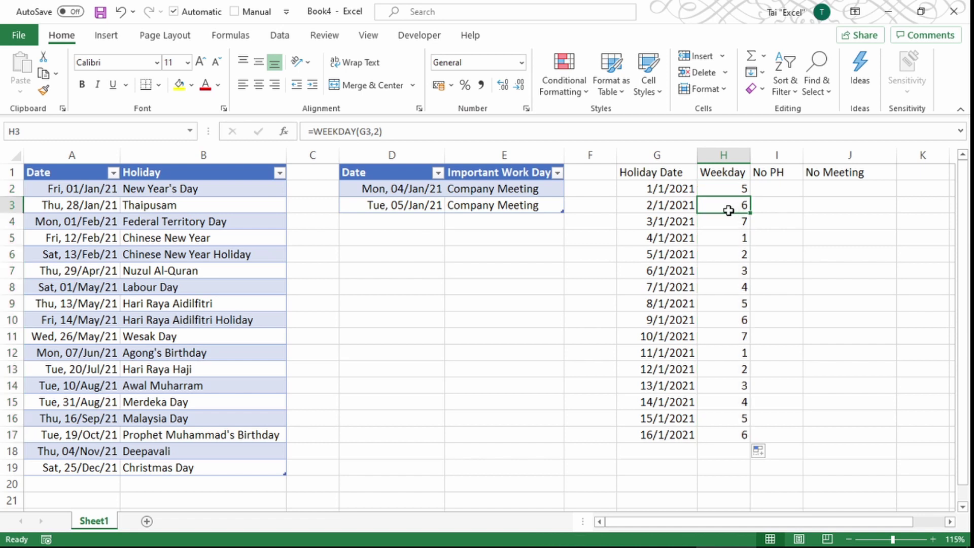
- Select the weekend dates with their weekday numbers in G3:H4, G10:H11 and G17:H17 to examine them
drag(729, 211, 658, 219)
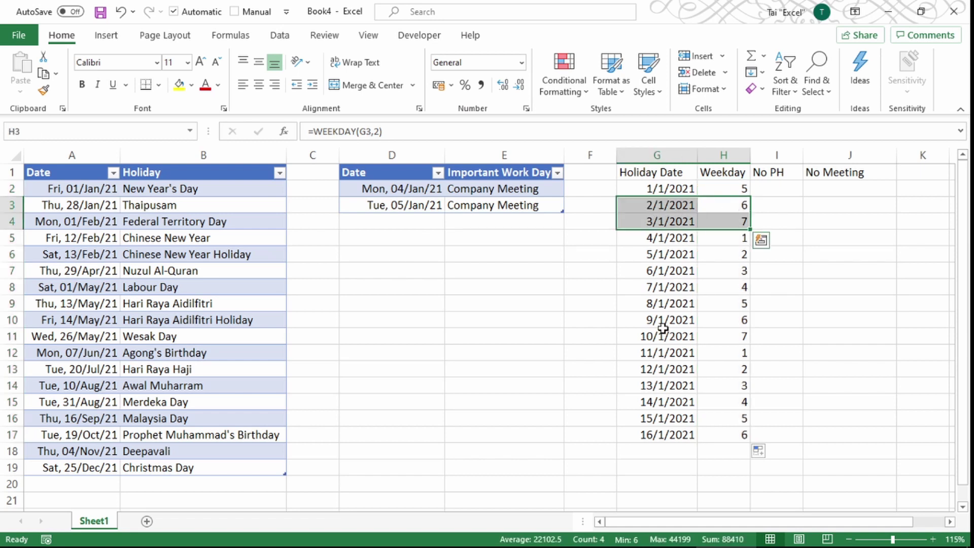
drag(660, 324, 702, 333)
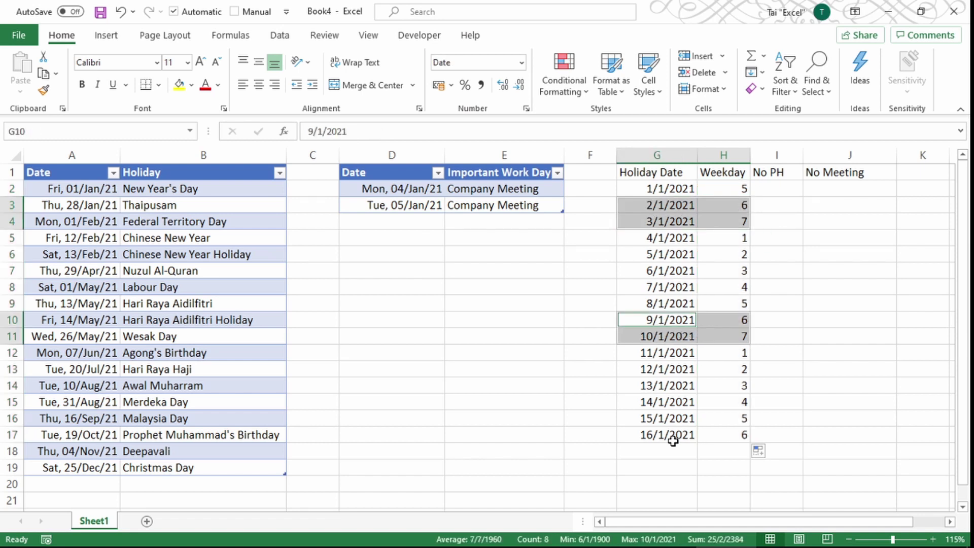
drag(674, 437, 732, 436)
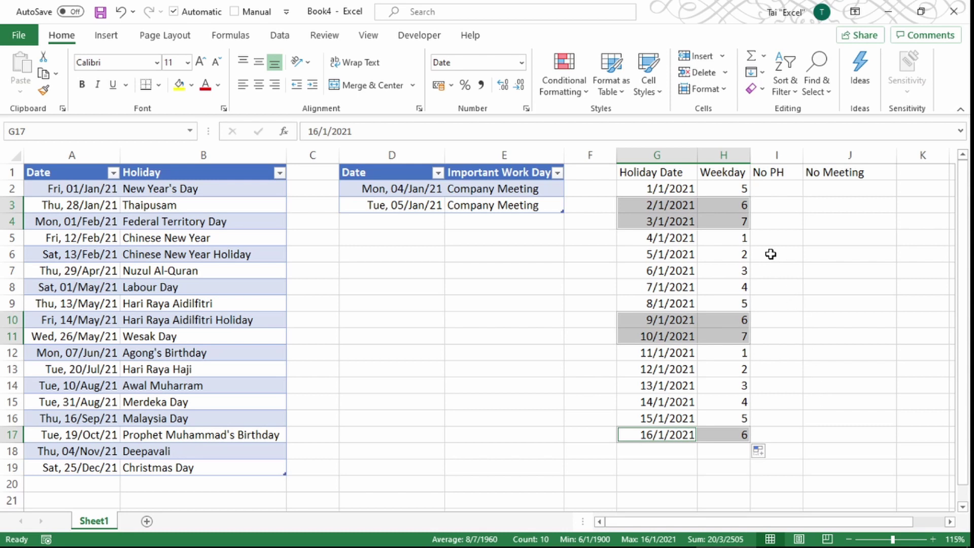
- Change the H2 formula to =WEEKDAY(G2,2)<=5 and fill it down to H17
click(729, 190)
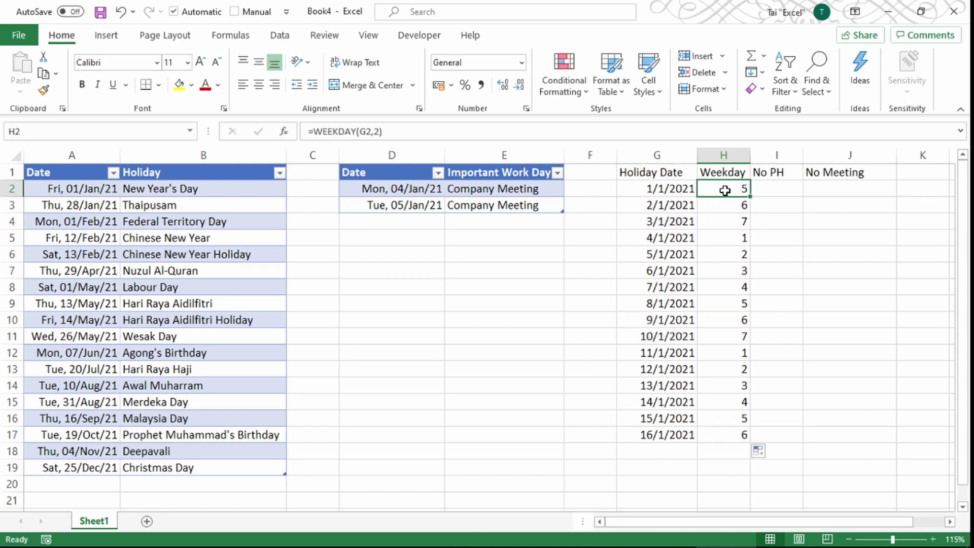
key(F2)
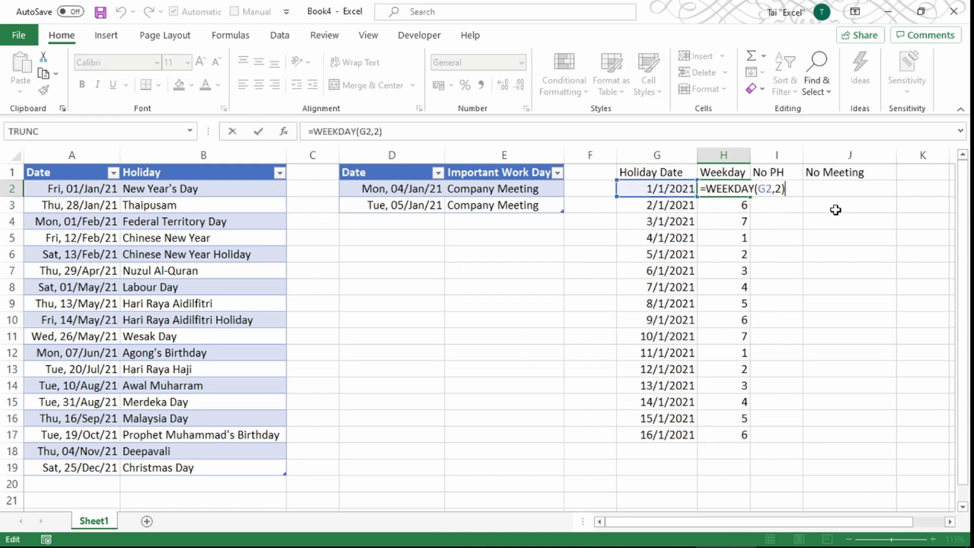
text(<=5)
key(ctrl+Return)
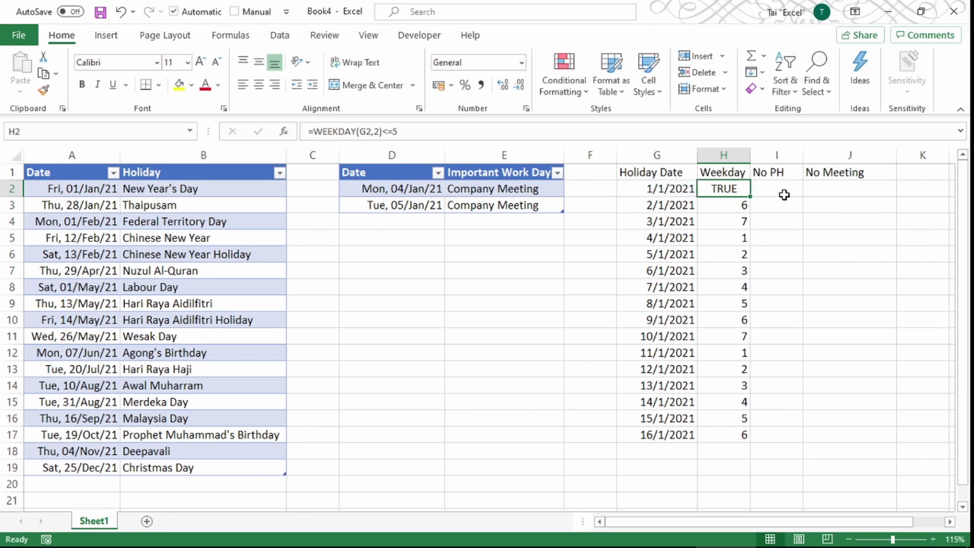
double_click(752, 195)
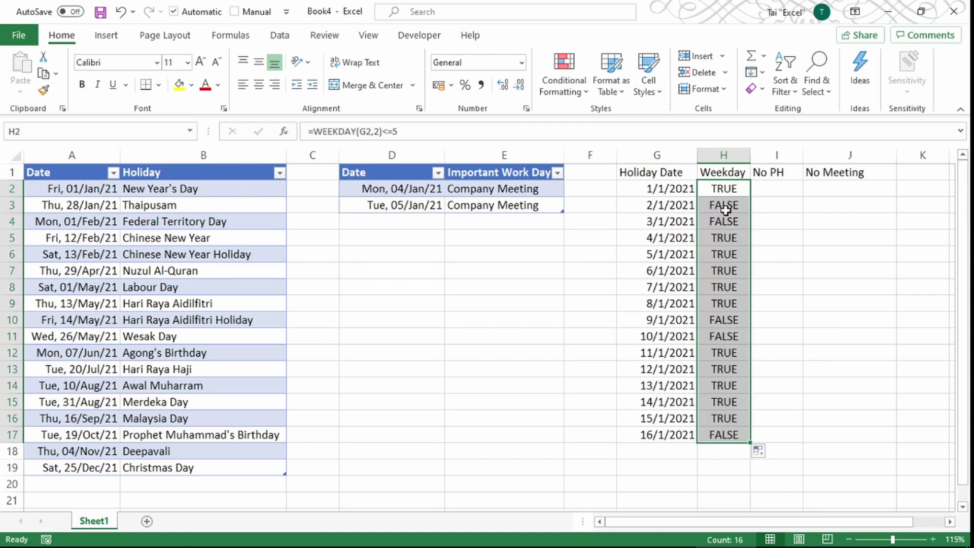
- Check the weekday test results for the weekend dates in rows 3, 4, 10, 11 and 17
drag(720, 207, 668, 221)
ctrl+click(677, 321)
drag(678, 320, 722, 341)
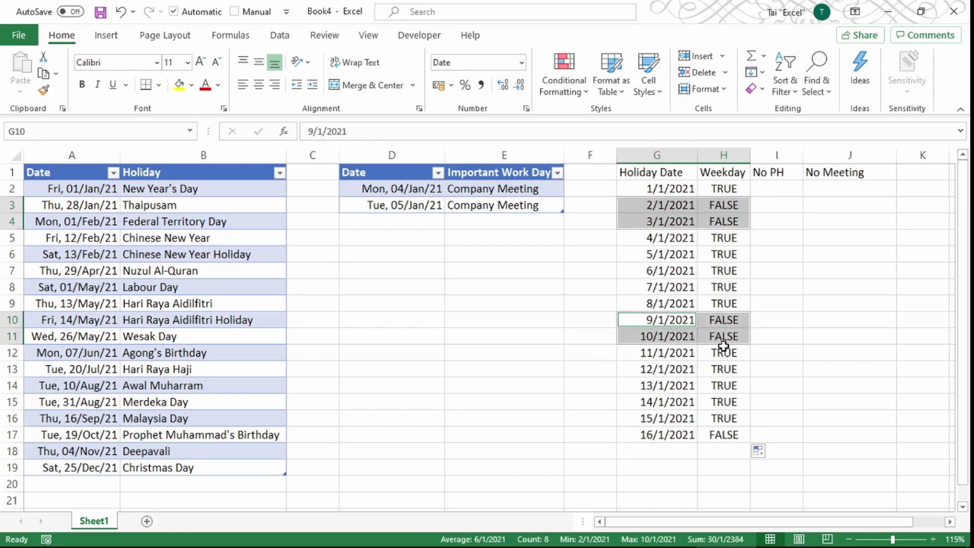
drag(665, 435, 720, 437)
- Enter =MATCH(G2,TablePublicHoliday[Date],0) in I2 to look up the date among the public holidays
click(777, 190)
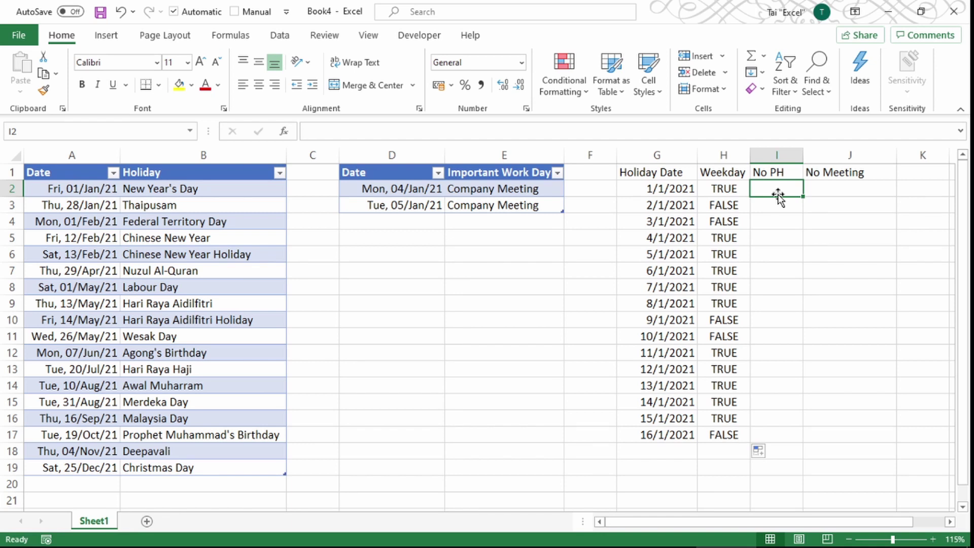
text(=ma)
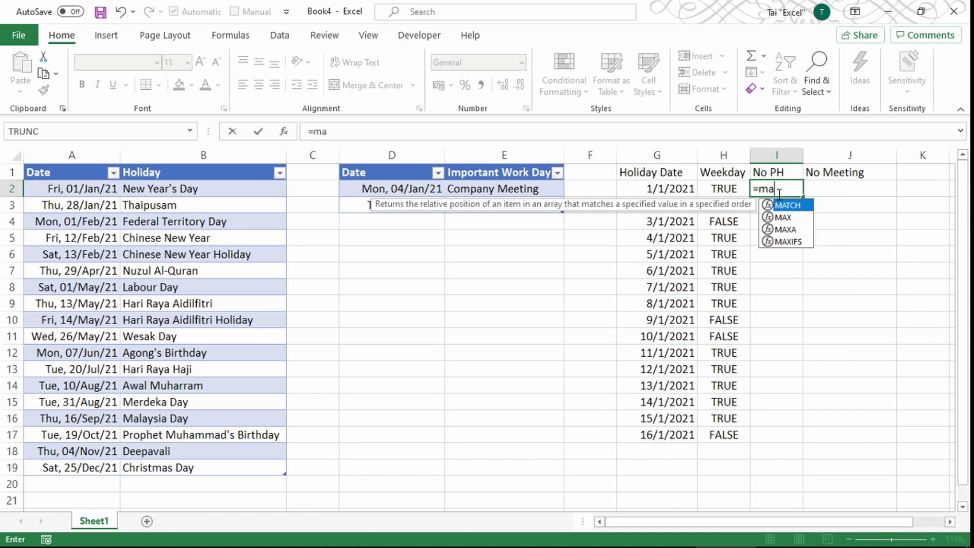
key(Tab)
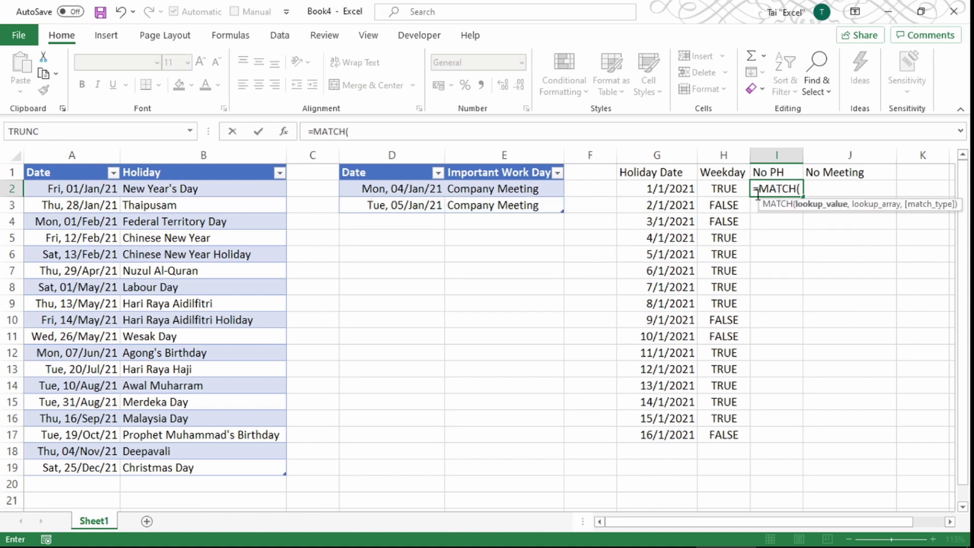
click(672, 190)
text(,)
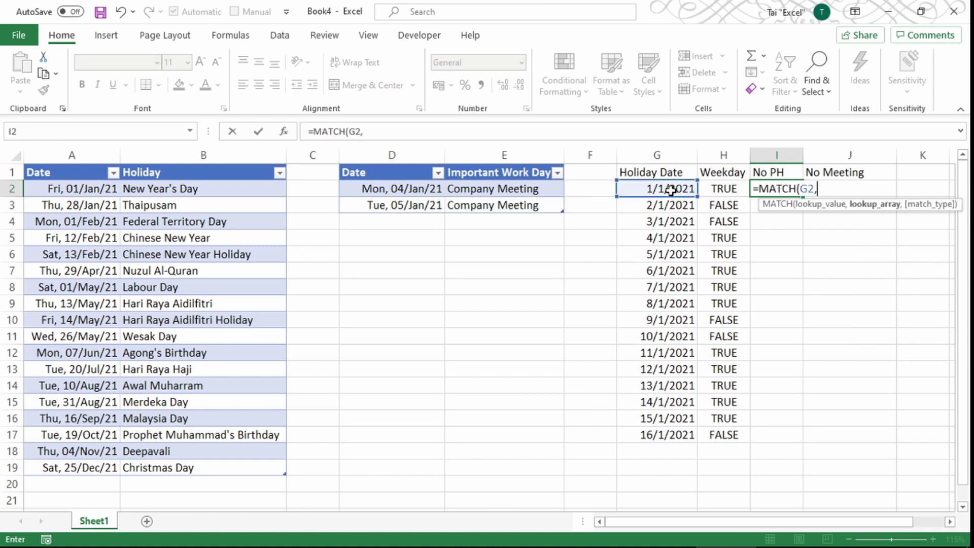
click(91, 185)
drag(92, 185, 90, 469)
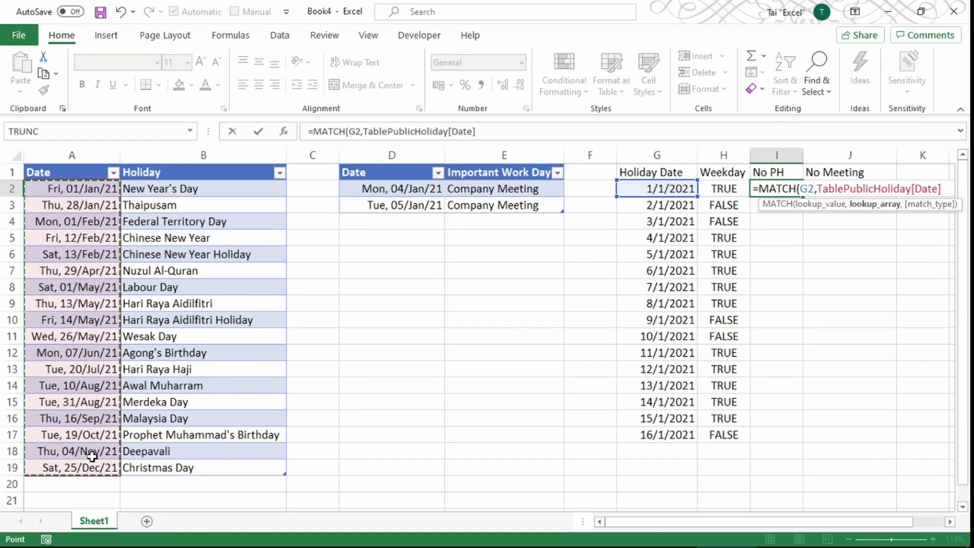
text(,0)
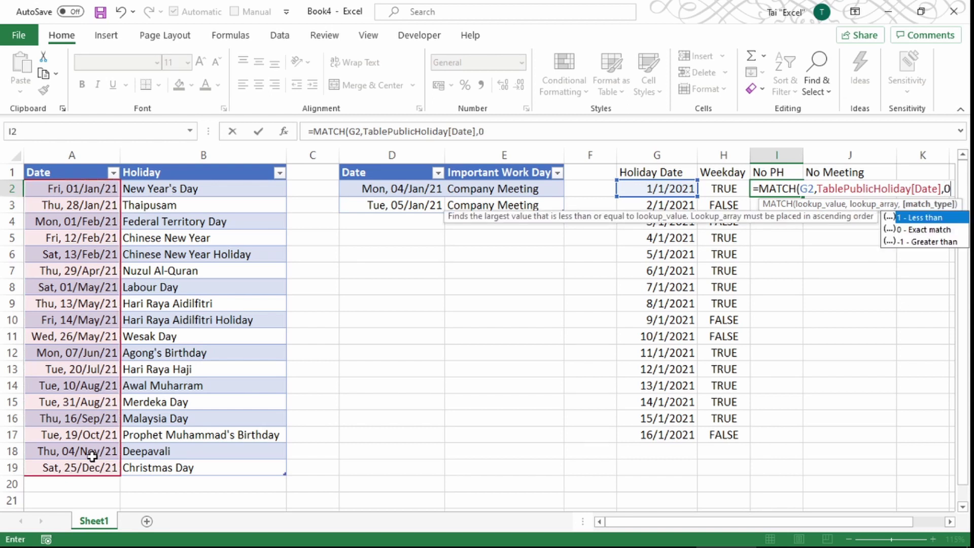
text())
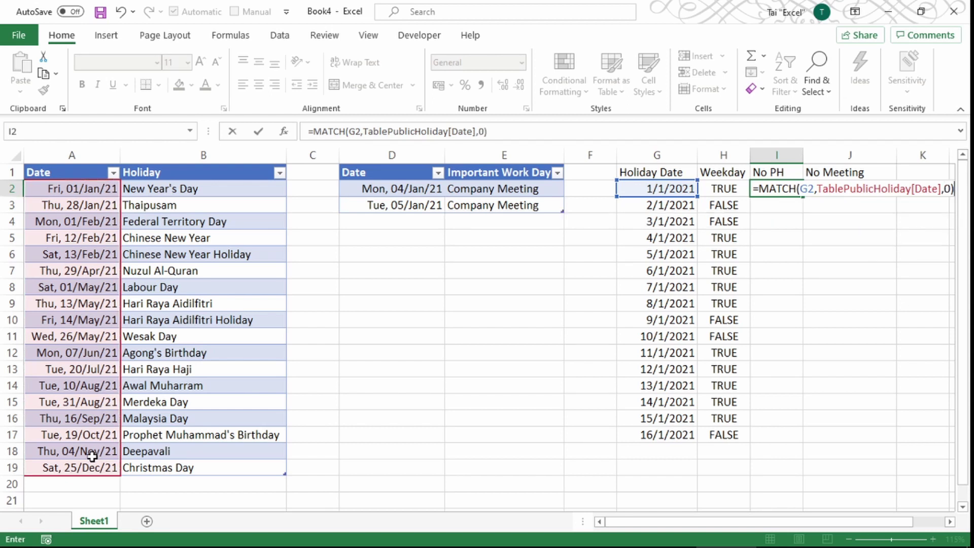
key(ctrl+Return)
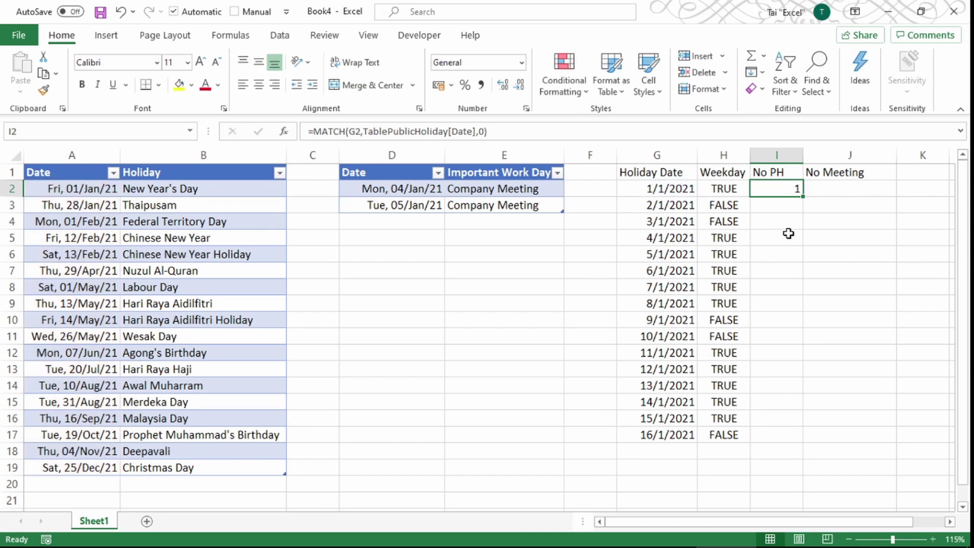
- Review the public holiday dates in A2:A19 and fill the I2 MATCH formula down to I17
click(47, 190)
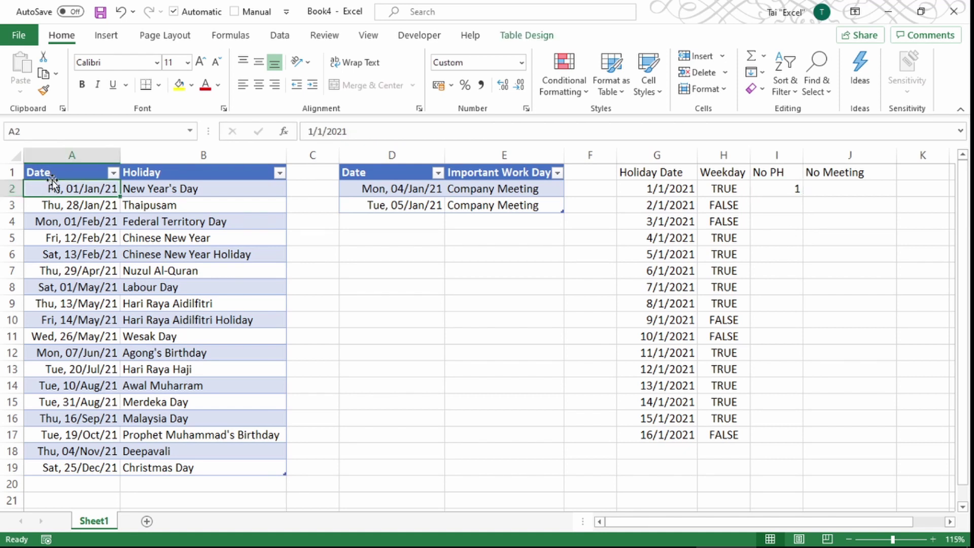
drag(54, 189, 72, 468)
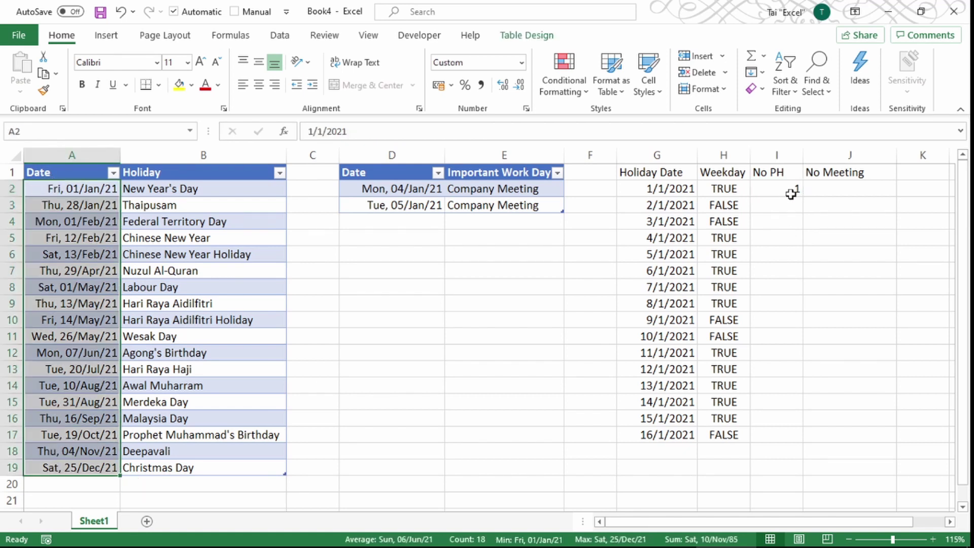
click(784, 191)
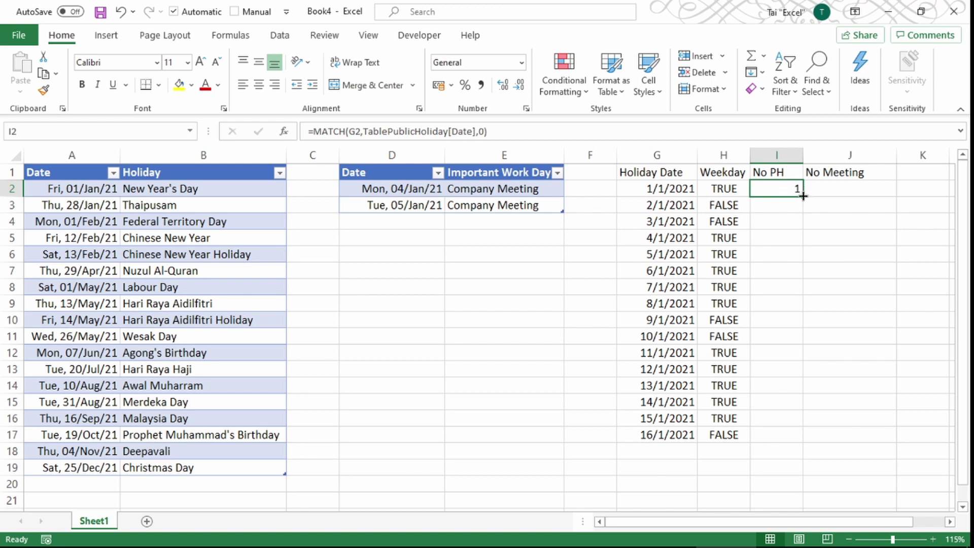
double_click(804, 196)
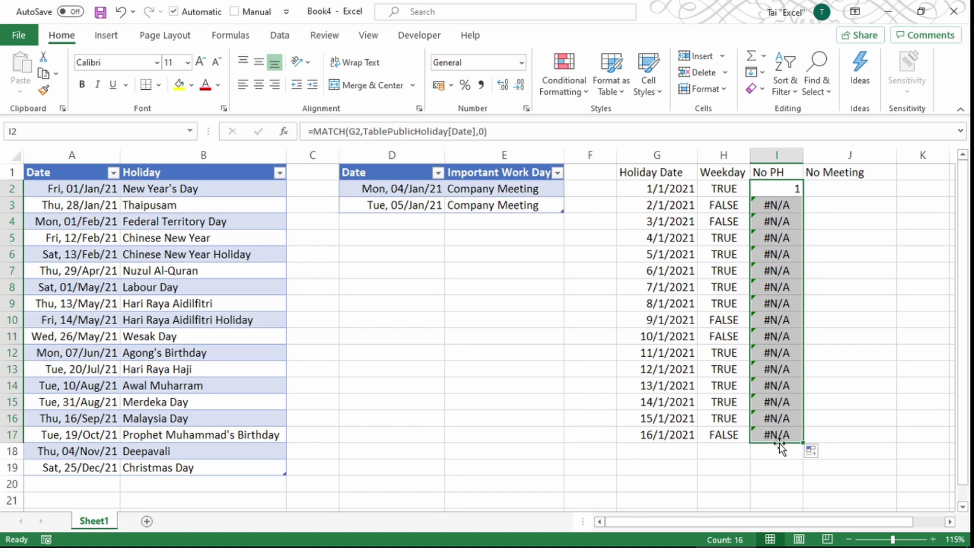
- Wrap the MATCH formulas in I2:I17 in IFERROR with 0 as the value for errors
key(F2)
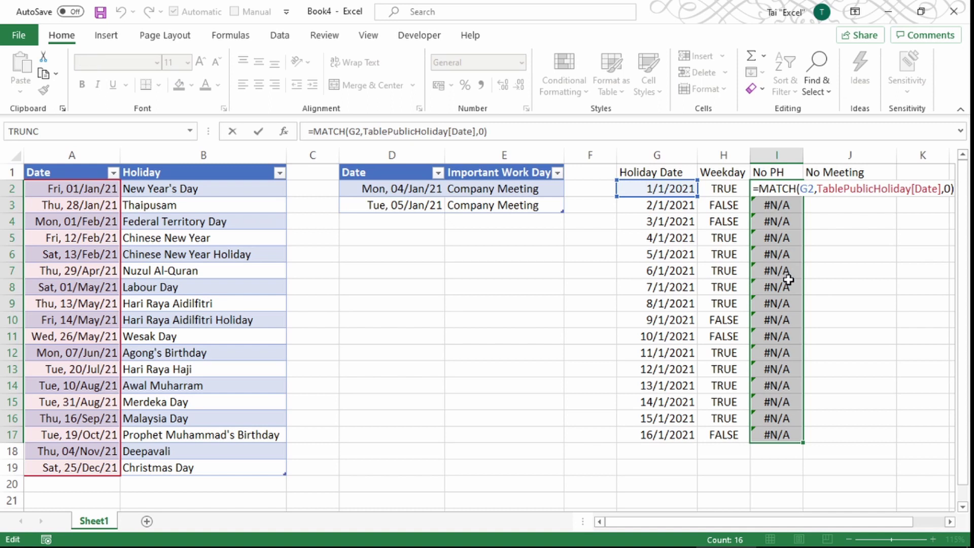
key(Home)
key(Right)
text(IFERROR()
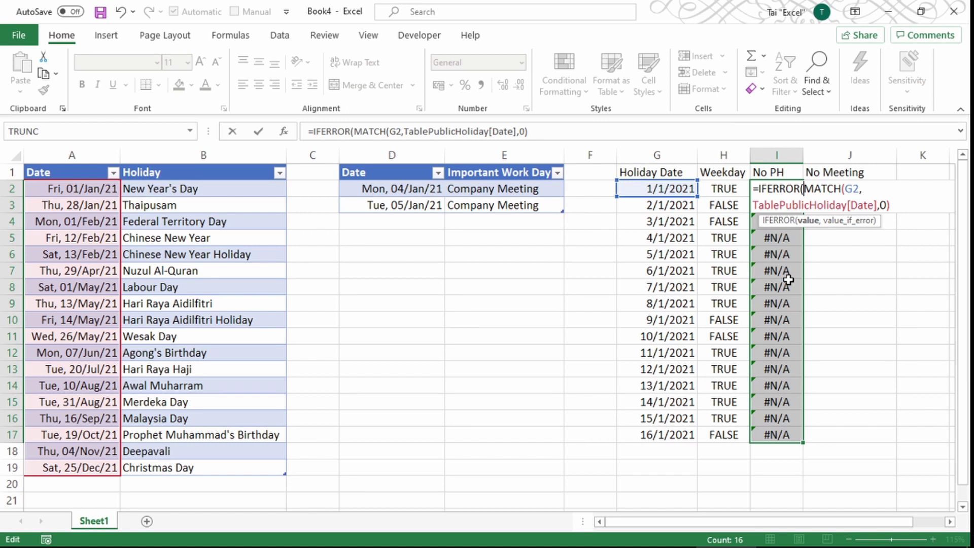
key(End)
text(,0)
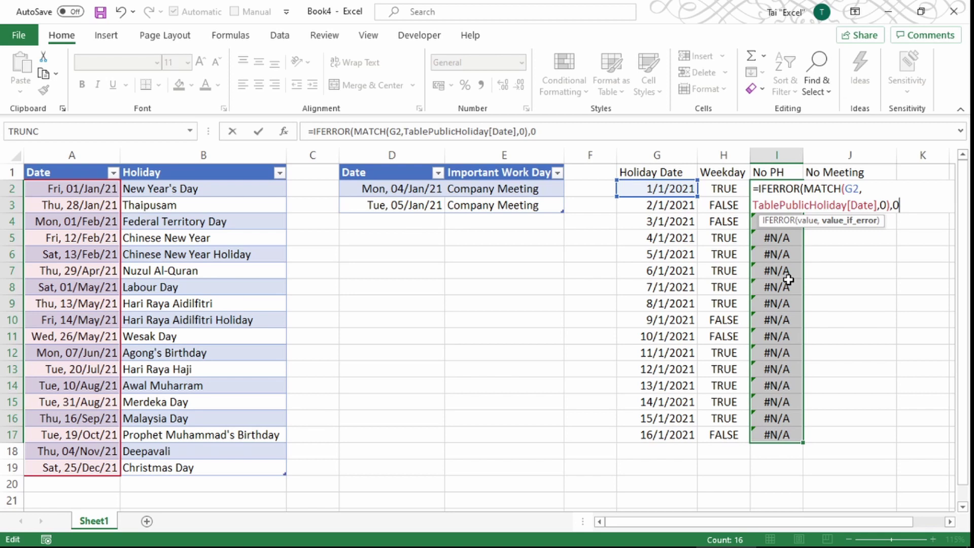
text())
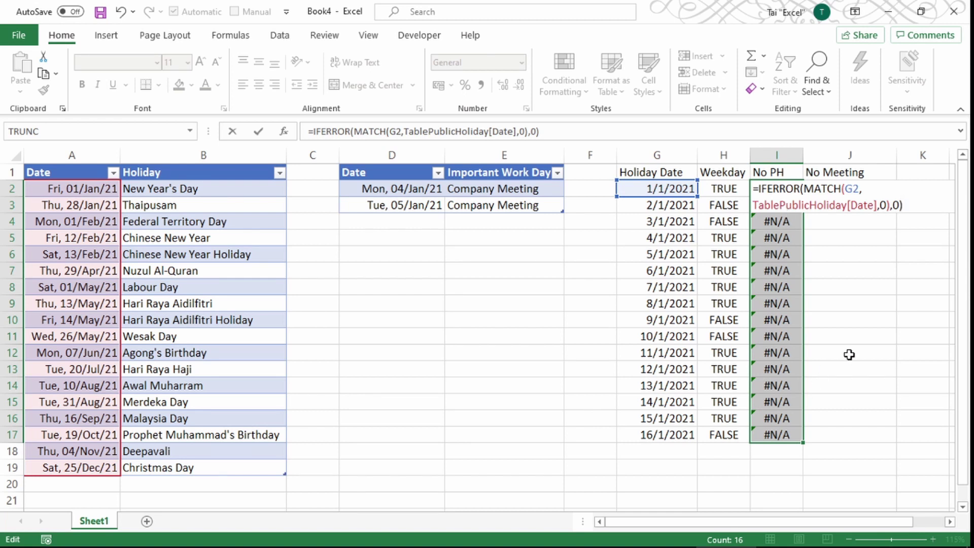
key(ctrl+Return)
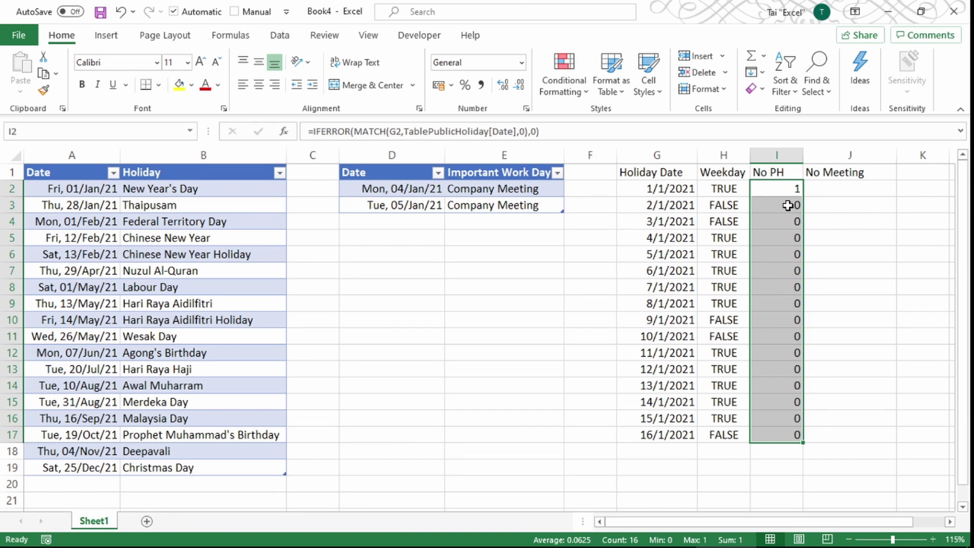
- Append >0 to the IFERROR formulas in I2:I17 to turn them into a logical test
key(F2)
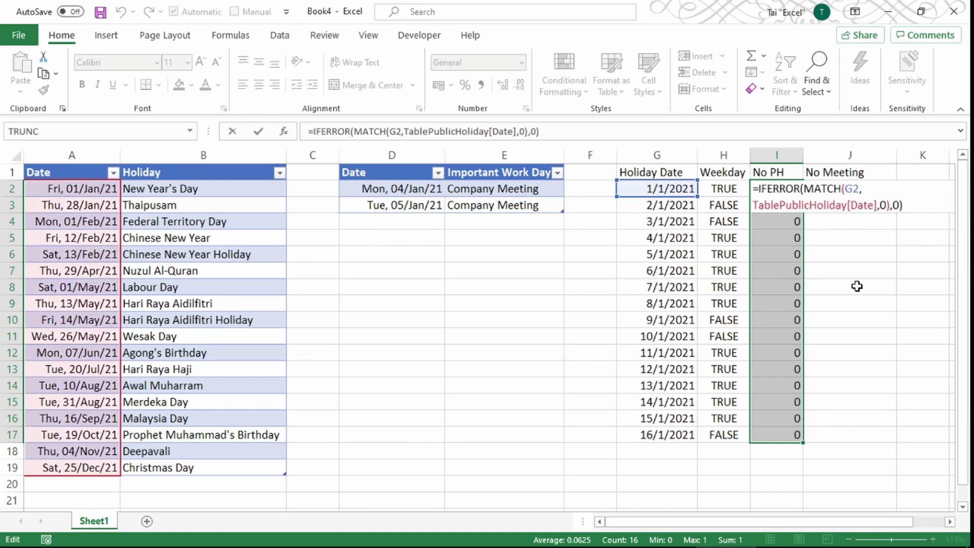
text(>0)
key(ctrl+Return)
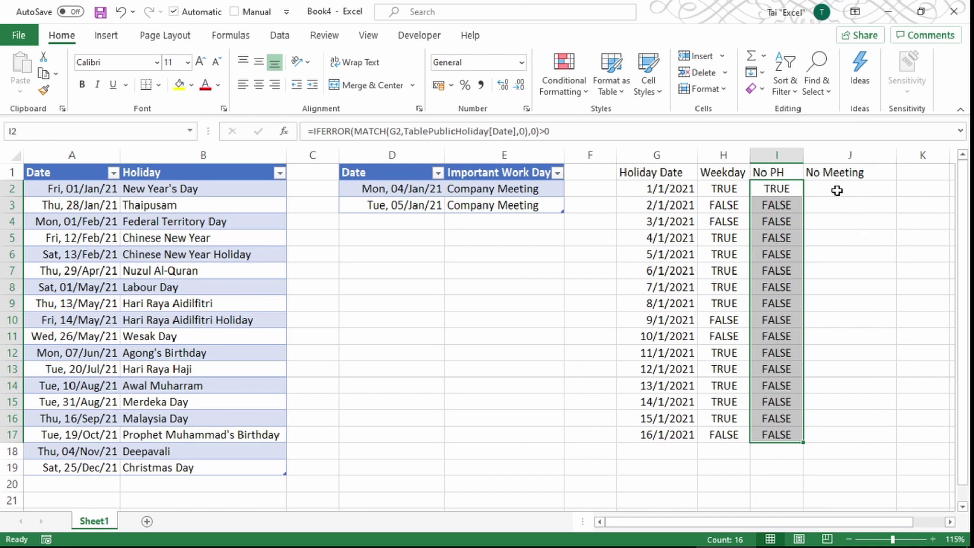
- Enter =MATCH(G2,TableWorkingDay[Date],0) in J2 to look up the date among the important work days
click(838, 190)
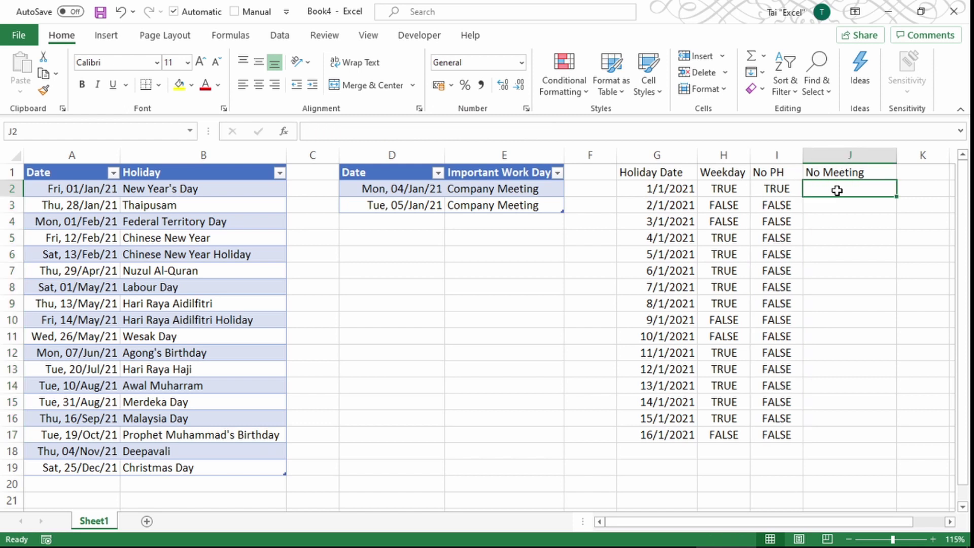
text(=ma)
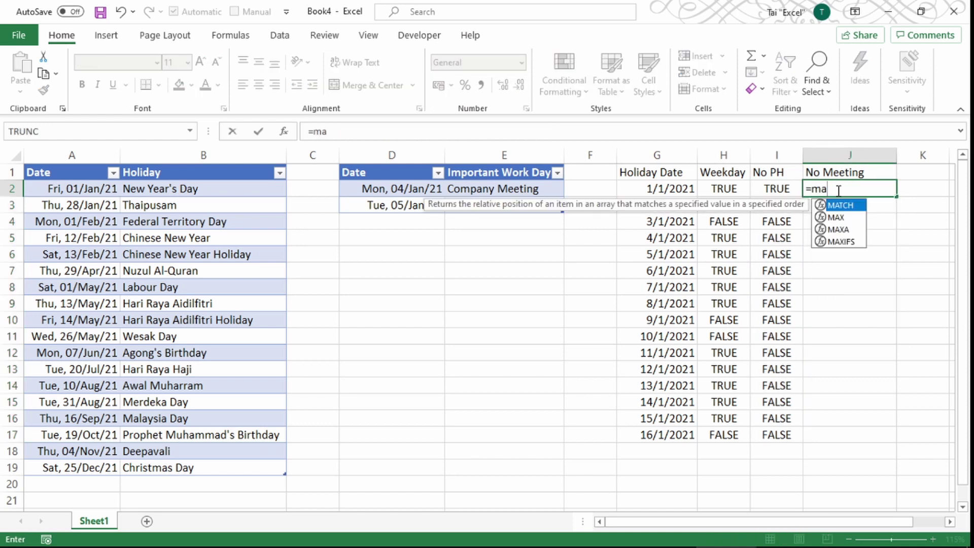
key(Tab)
click(652, 188)
text(,)
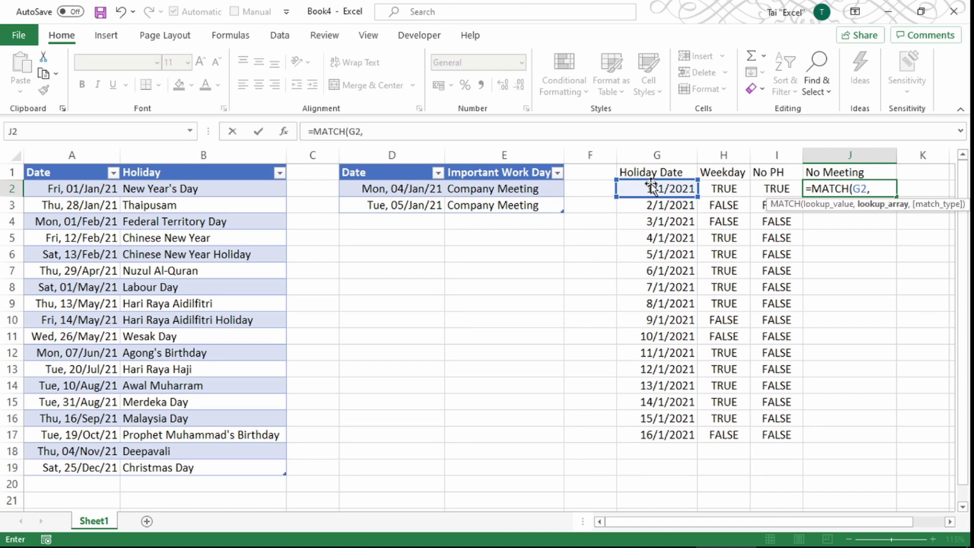
text(tab)
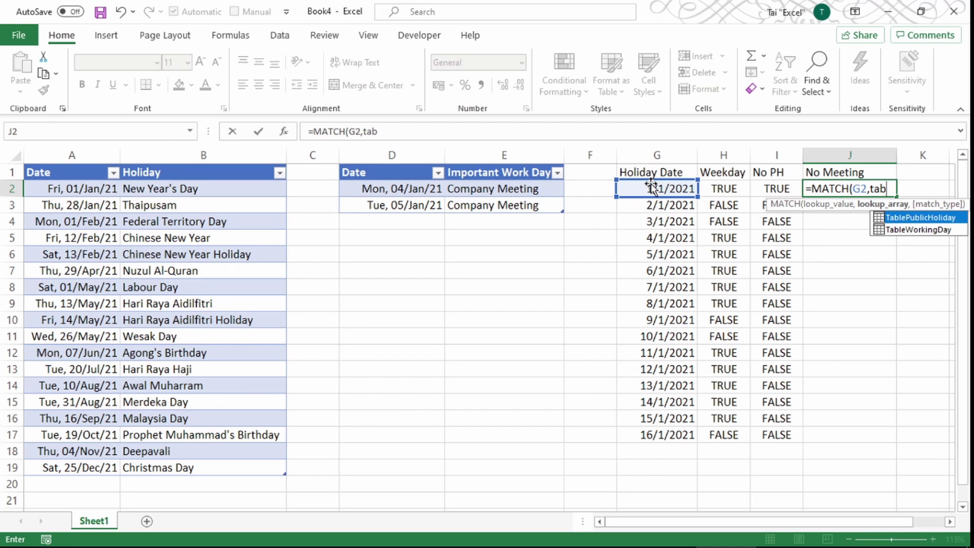
key(Down)
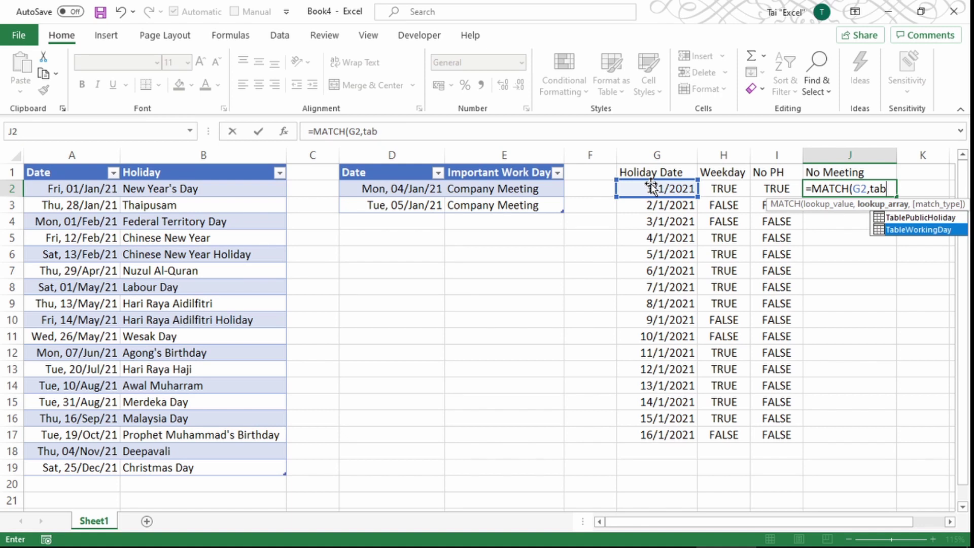
key(Tab)
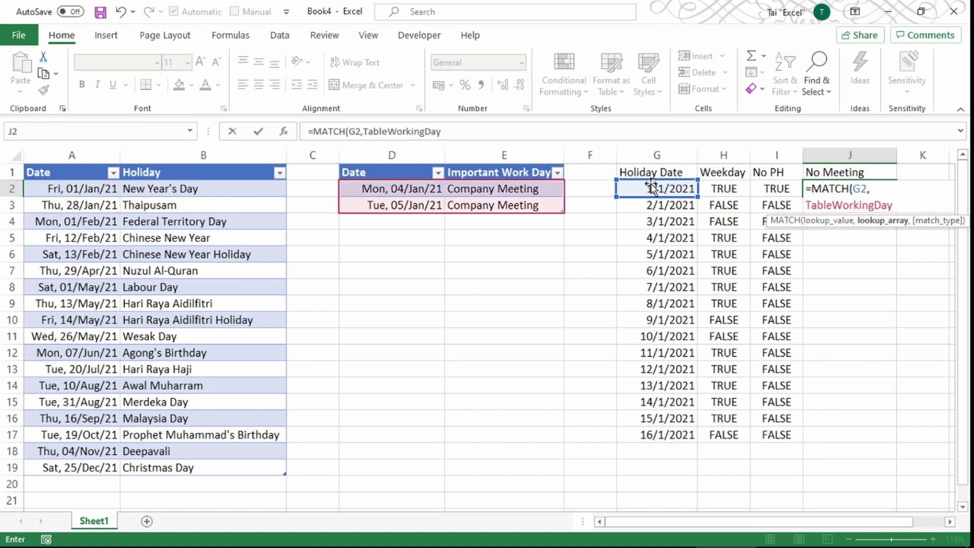
text([)
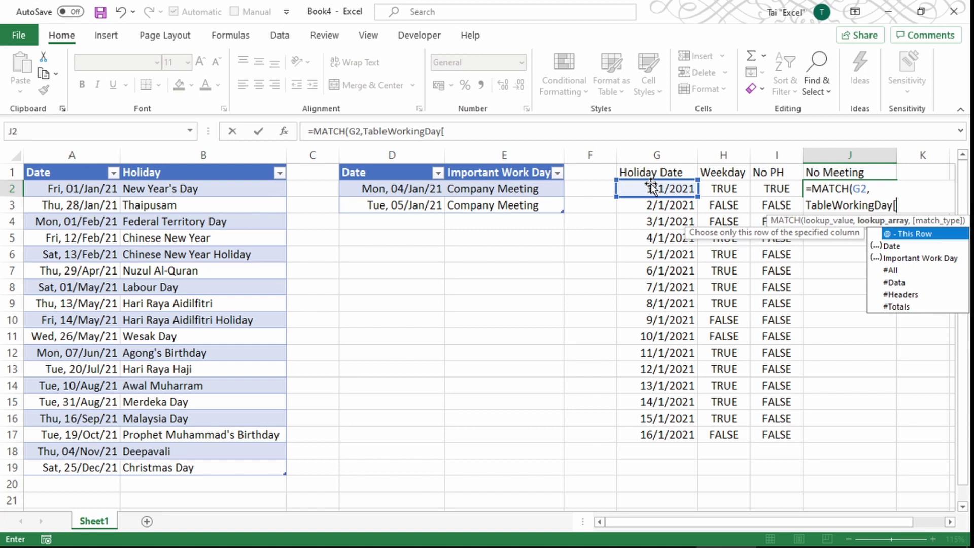
key(Down)
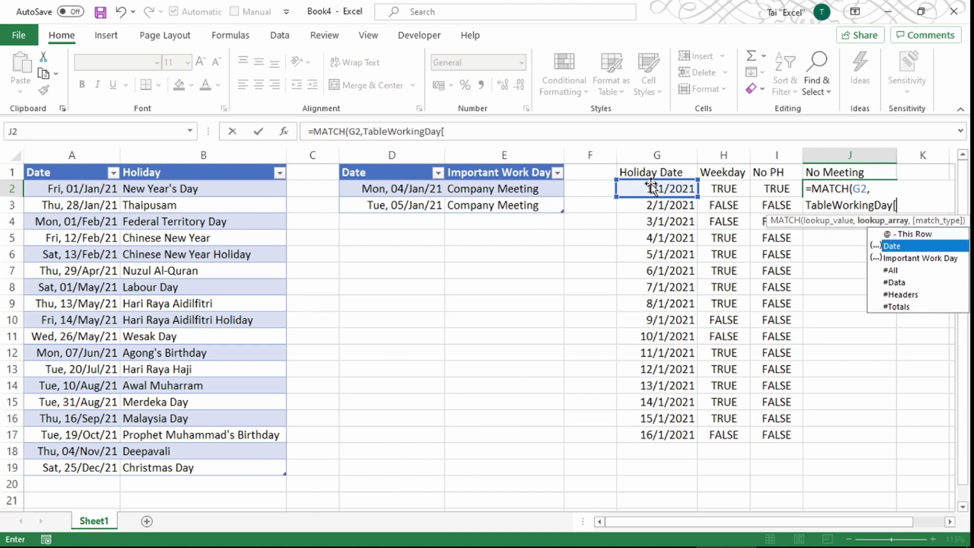
key(Tab)
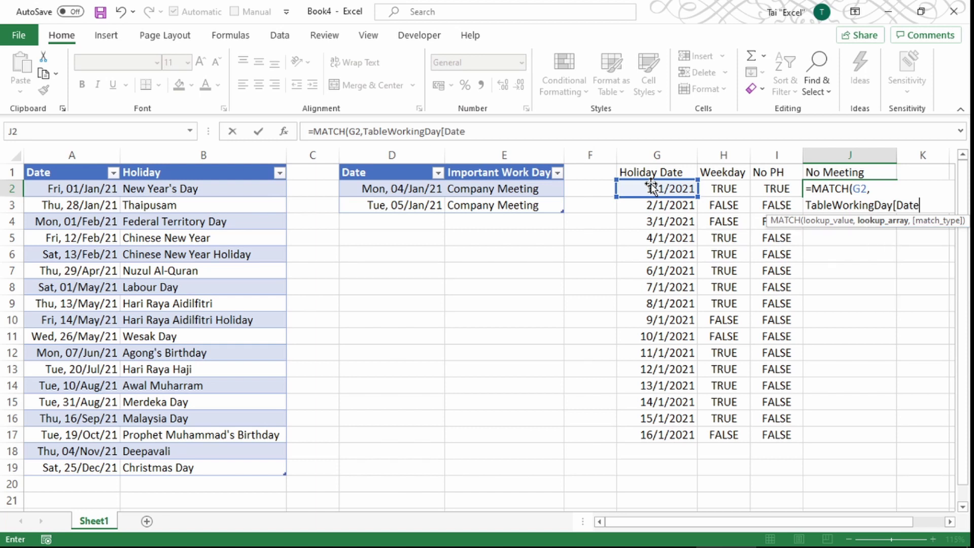
text(])
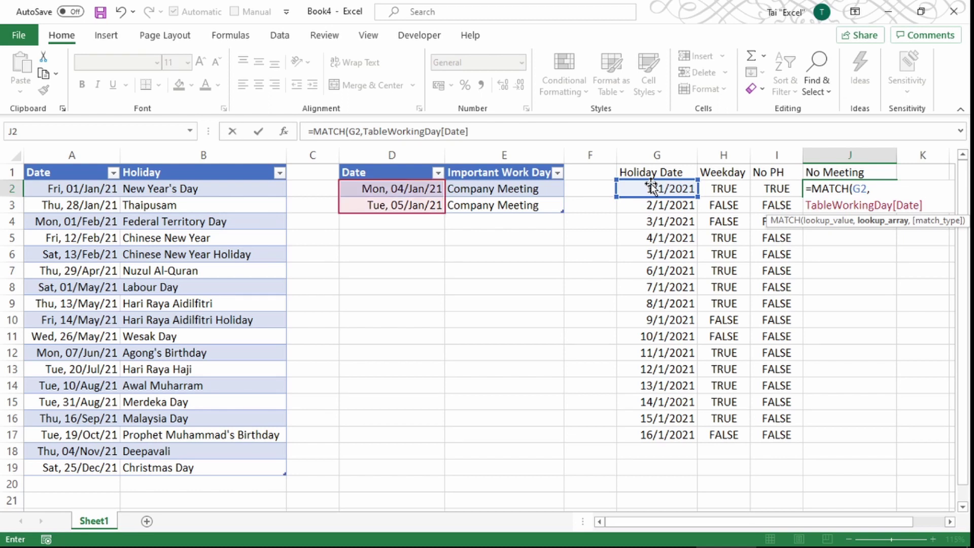
text(,0))
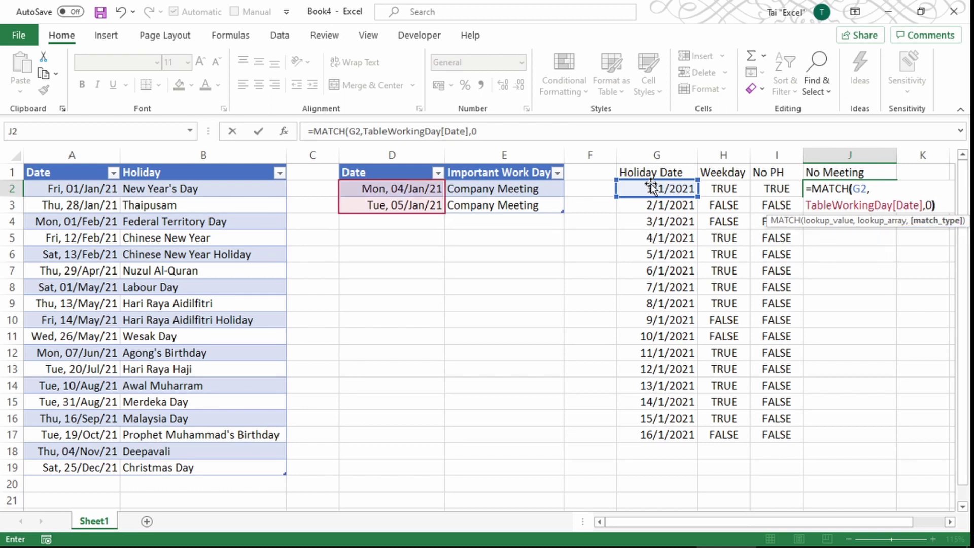
key(ctrl+Return)
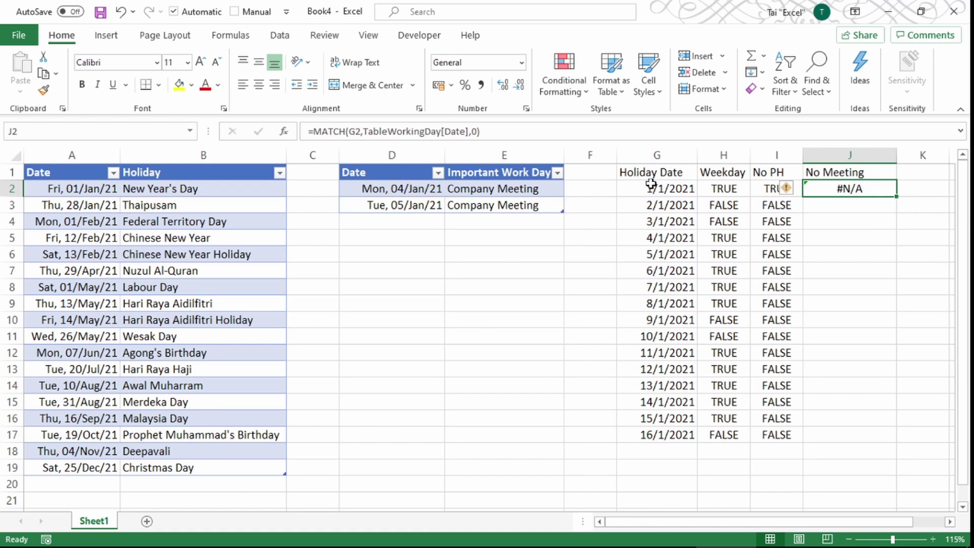
- Fill the J2 MATCH formula down to J17 and check the results in rows 5 and 6
double_click(896, 197)
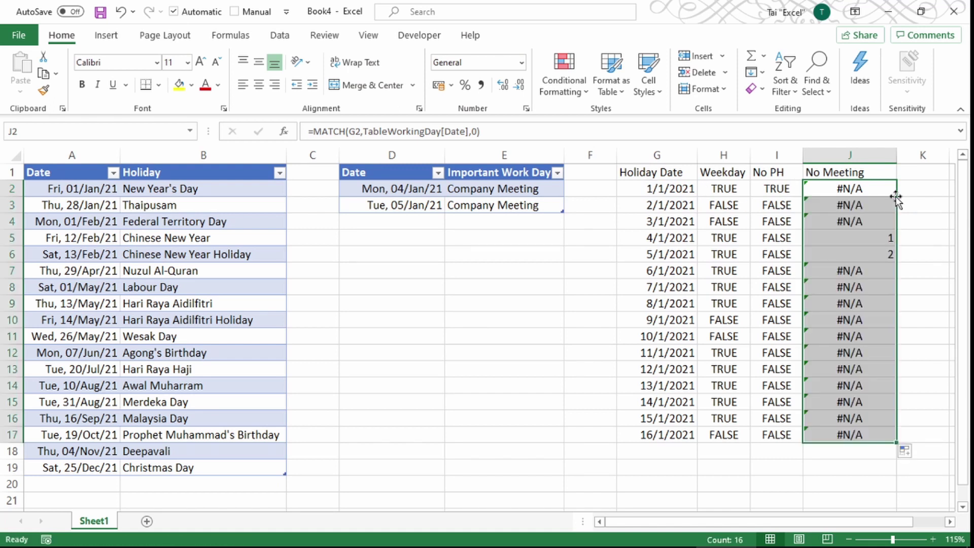
drag(865, 243, 863, 255)
drag(780, 255, 643, 254)
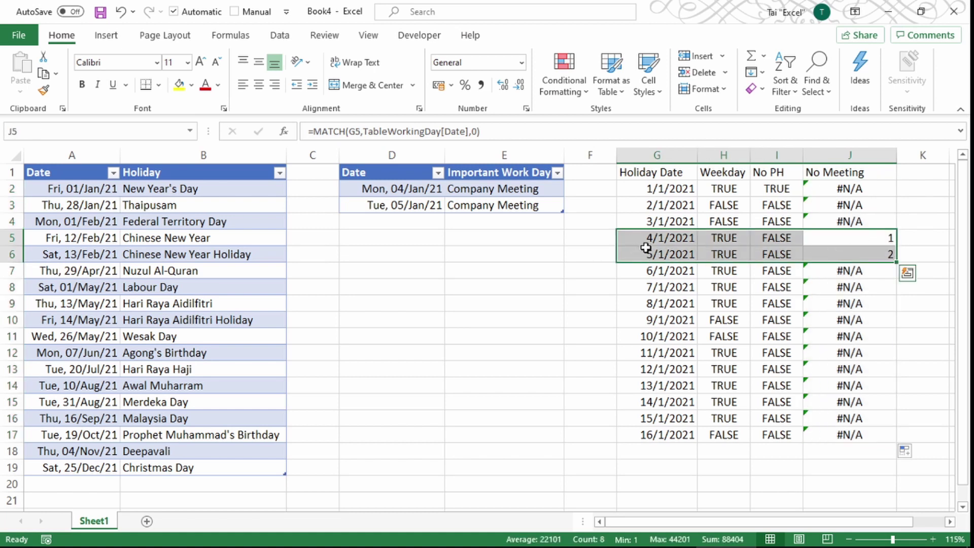
- Wrap the MATCH formulas in J2:J17 in IFERROR with 0 as the value for errors
click(837, 188)
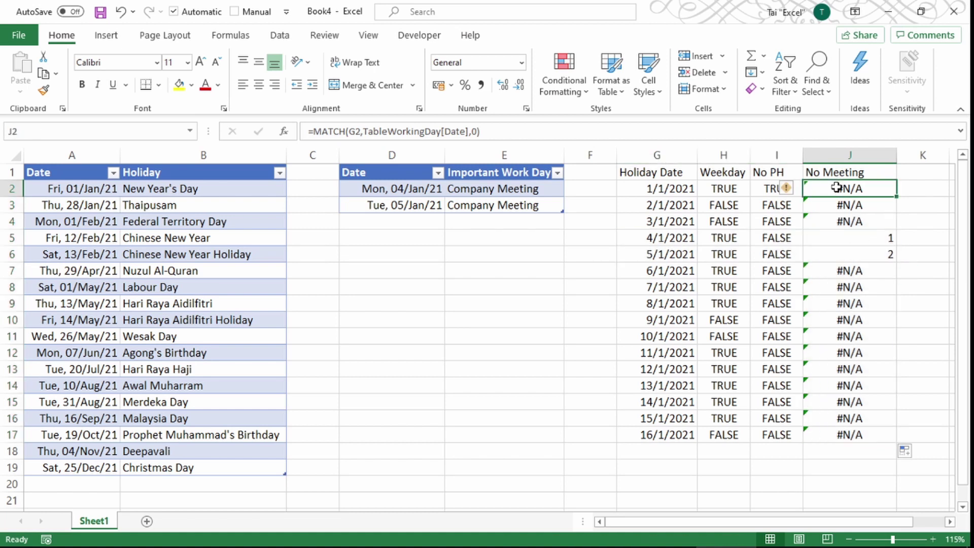
key(ctrl+shift+Down)
key(F2)
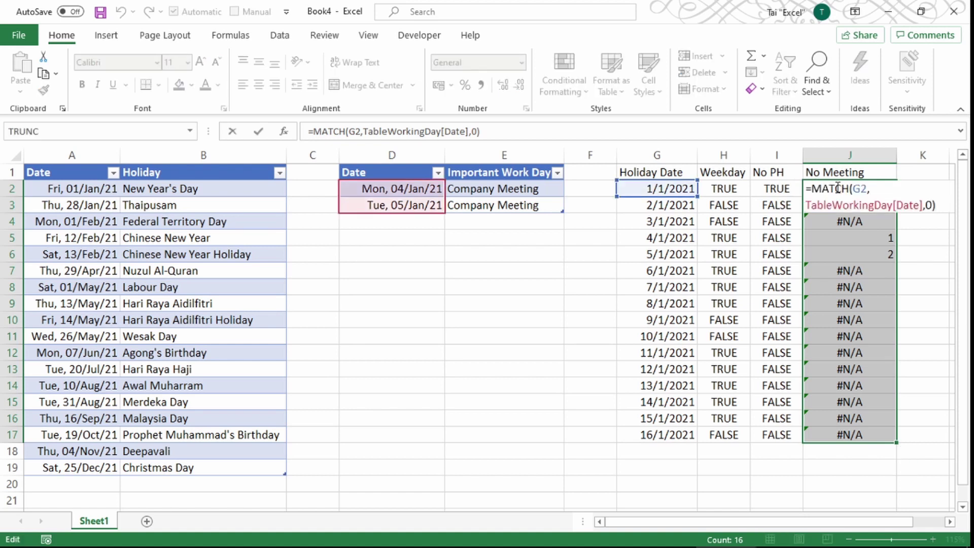
click(817, 189)
text(IFERROR()
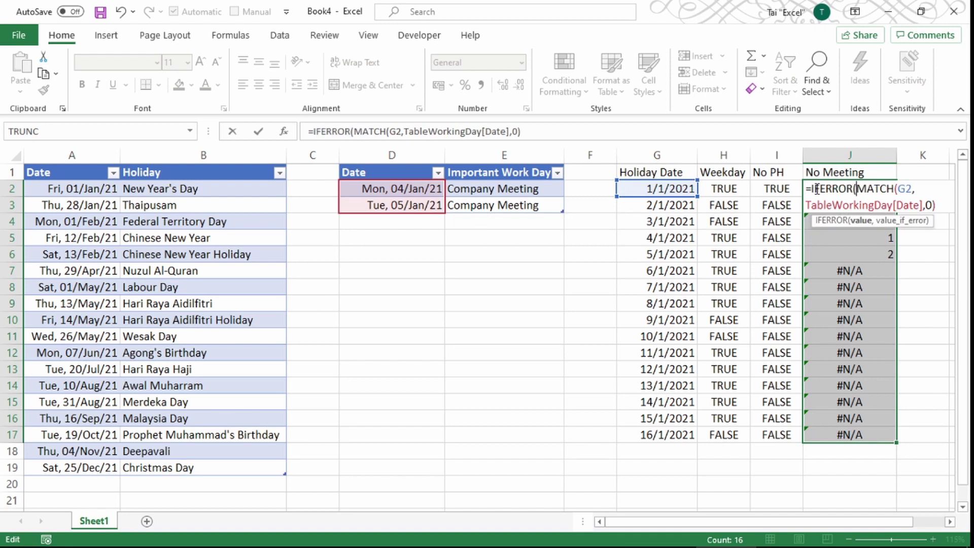
key(End)
text(,0)
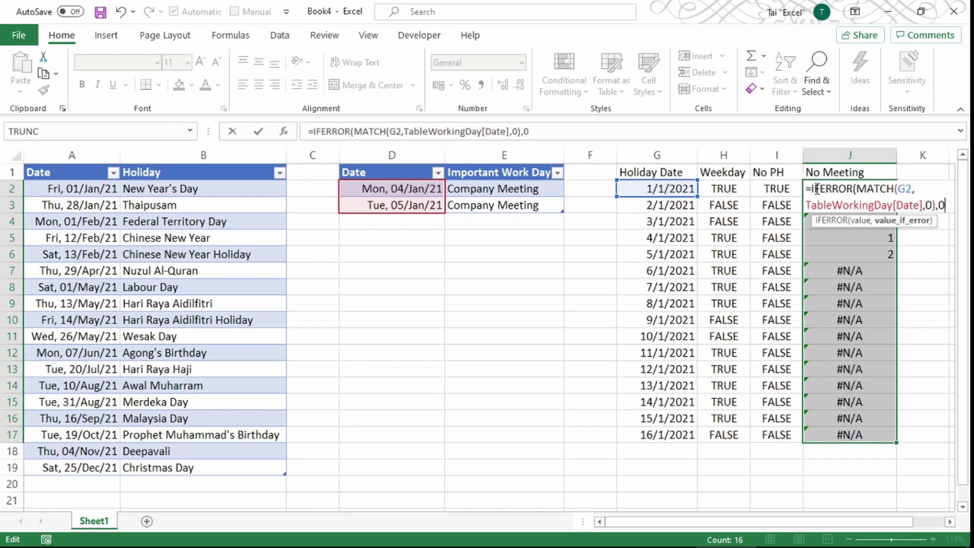
text())
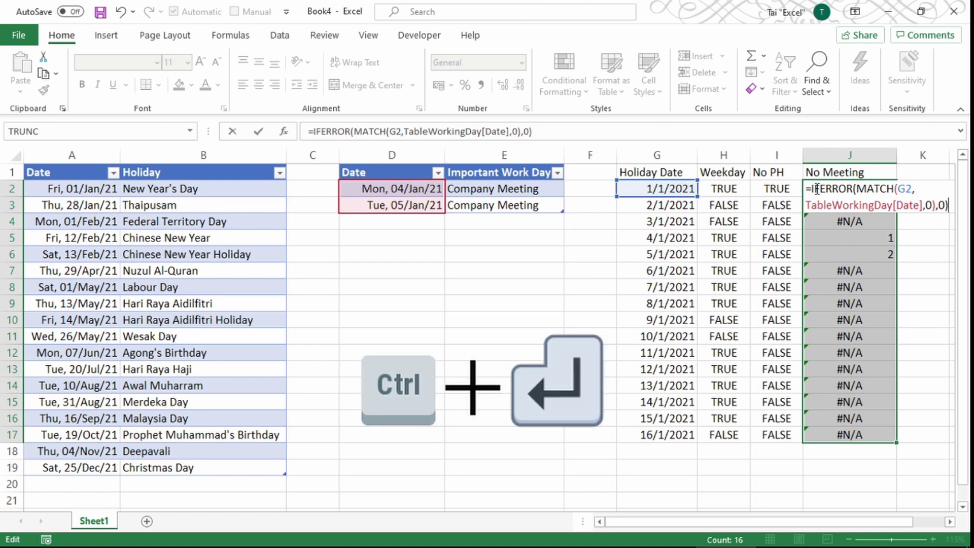
key(ctrl+Return)
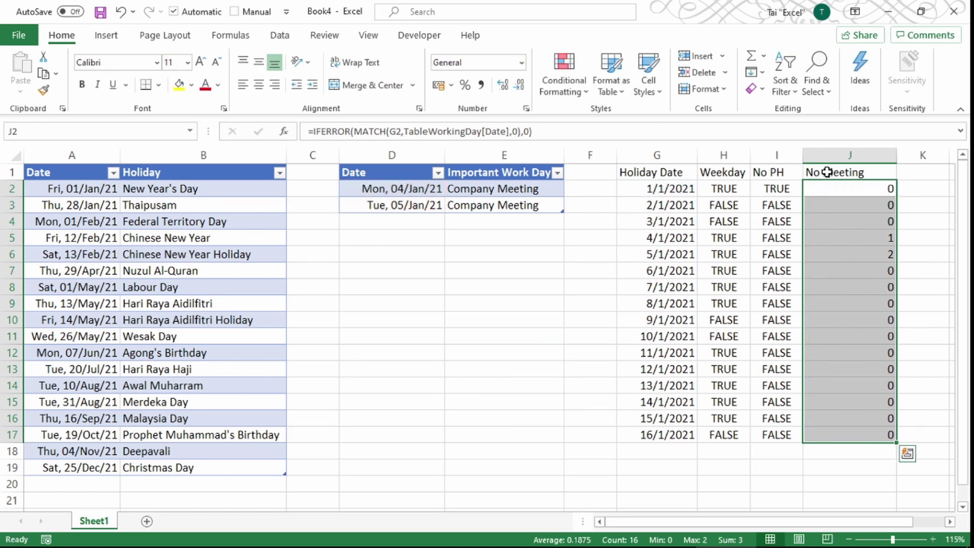
- Append =0 to the IFERROR formulas in J2:J17 to test for dates without a meeting
key(F2)
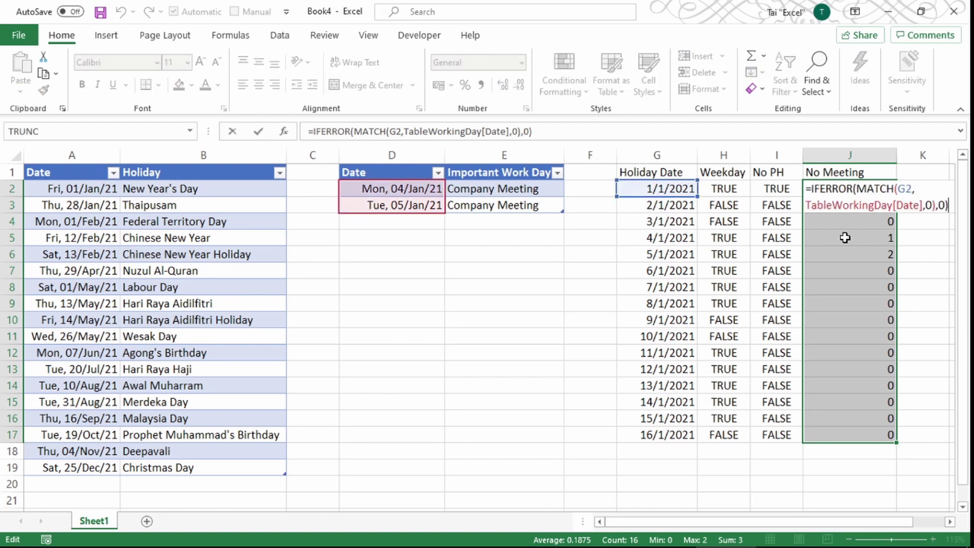
text(=0)
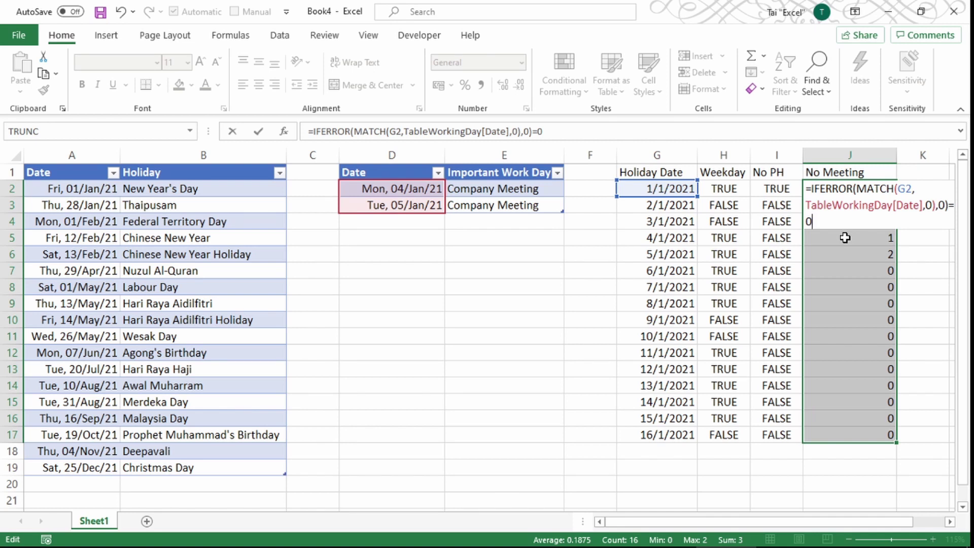
key(ctrl+Return)
drag(844, 188, 842, 224)
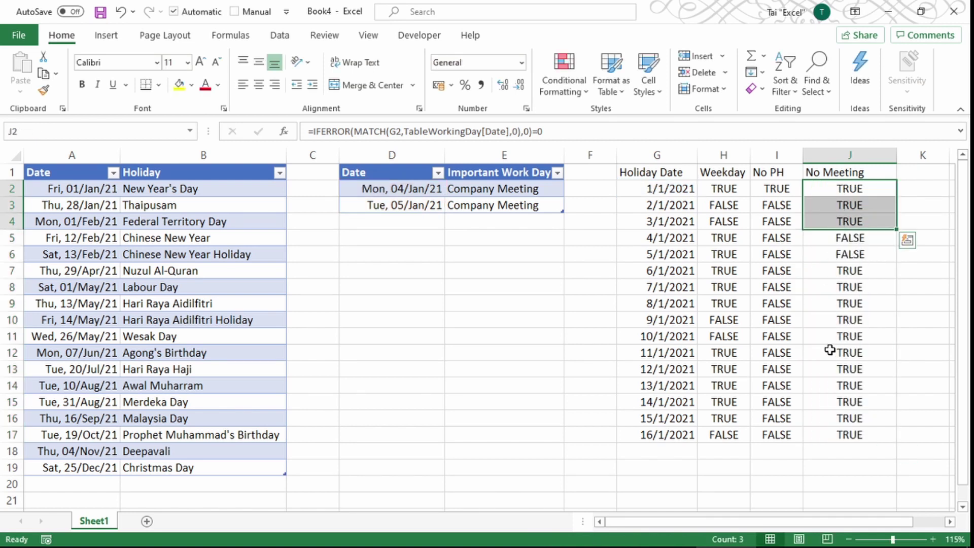
- Replace the > comparison with = in the No PH formulas in I2:I17 so they test for =0
click(777, 172)
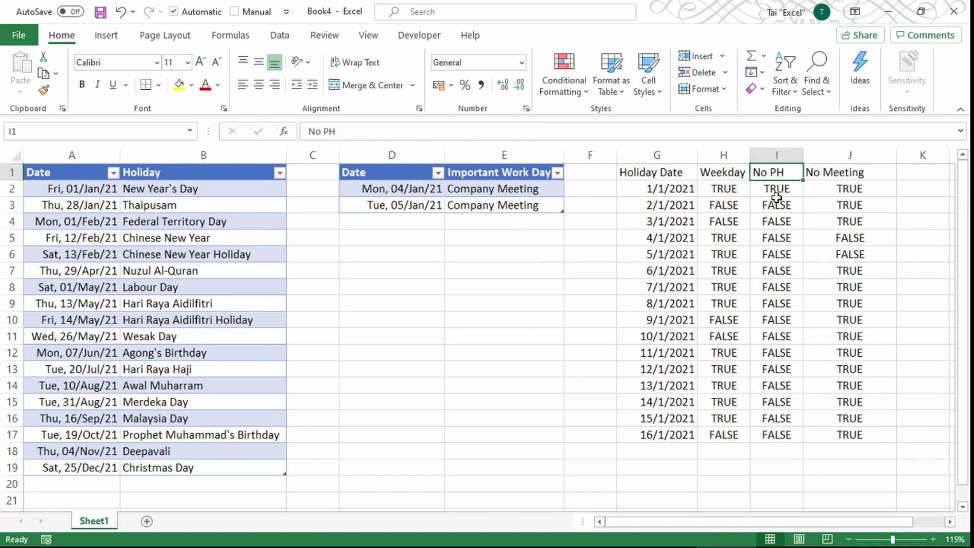
click(775, 191)
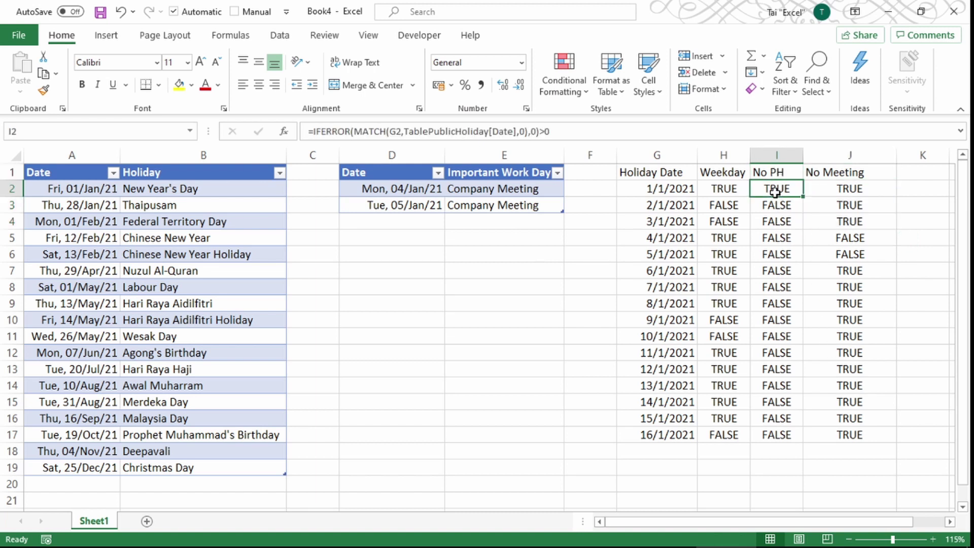
key(ctrl+shift+Down)
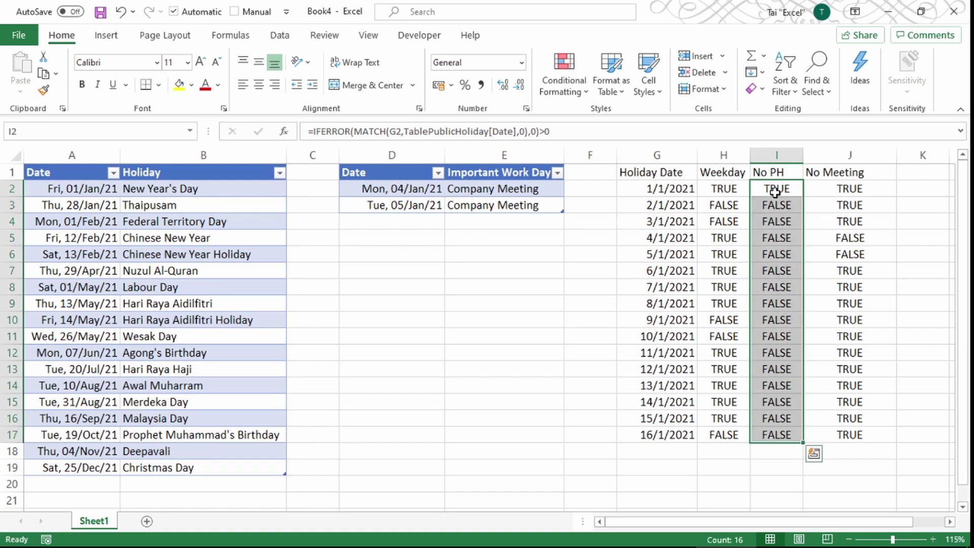
key(F2)
key(Left)
key(Left)
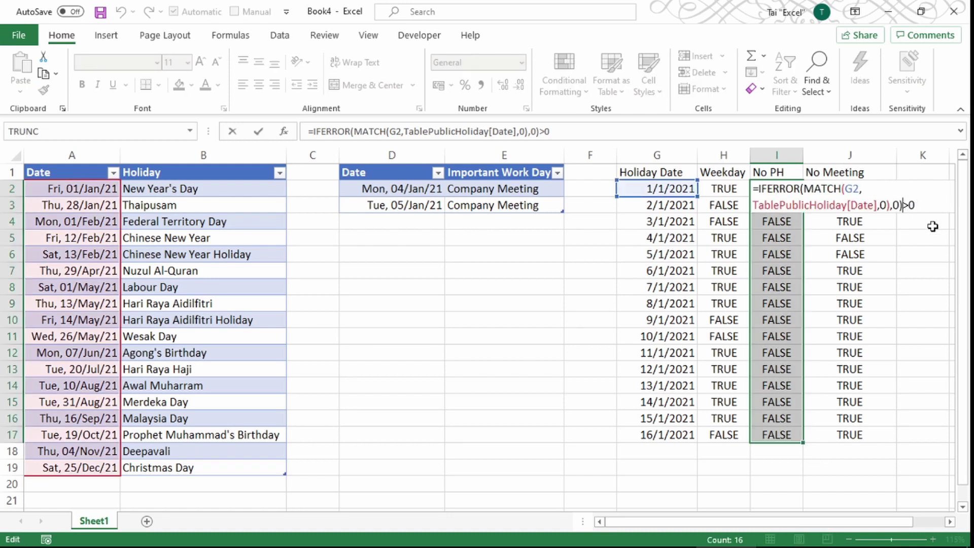
key(Delete)
text(=)
key(ctrl+Return)
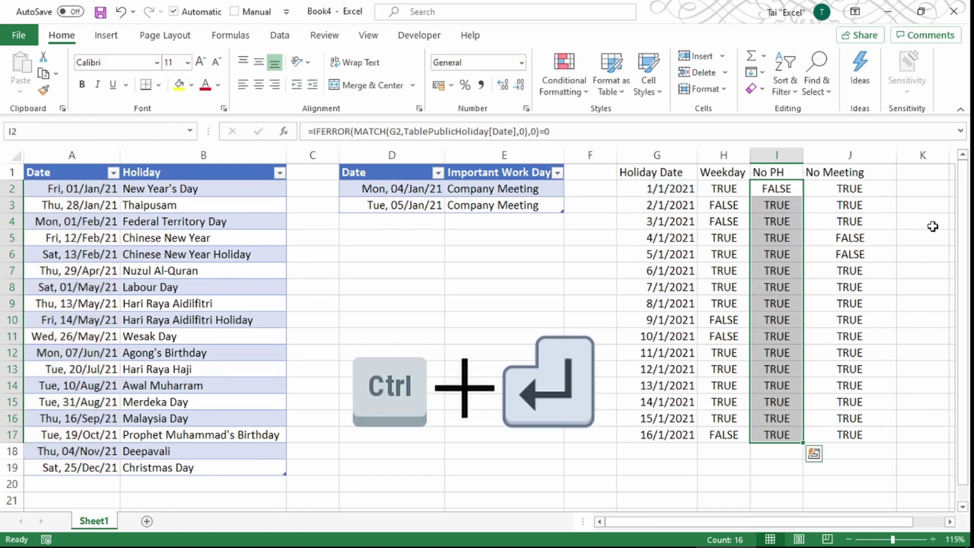
- Compare the Weekday, No PH and No Meeting results for the dates 4/1/2021 and 6/1/2021
click(780, 205)
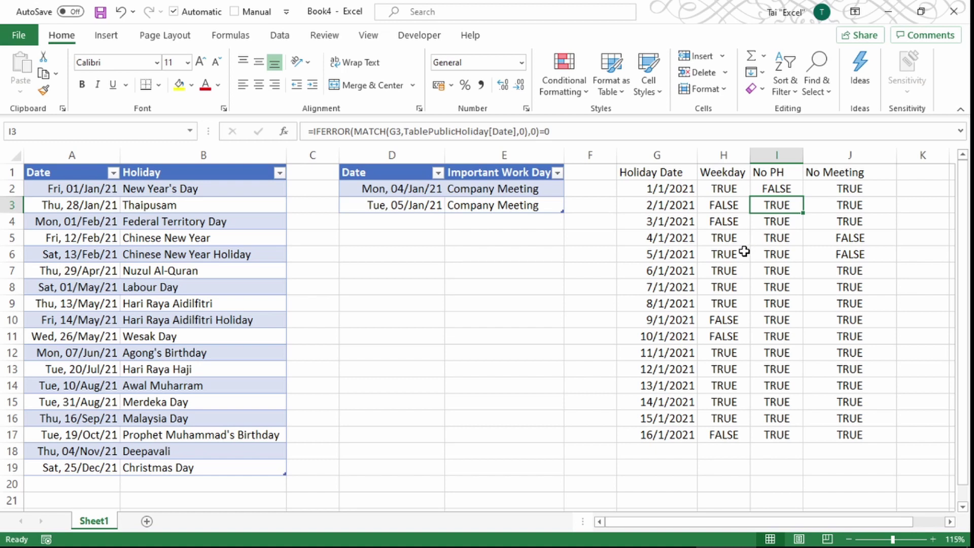
click(728, 242)
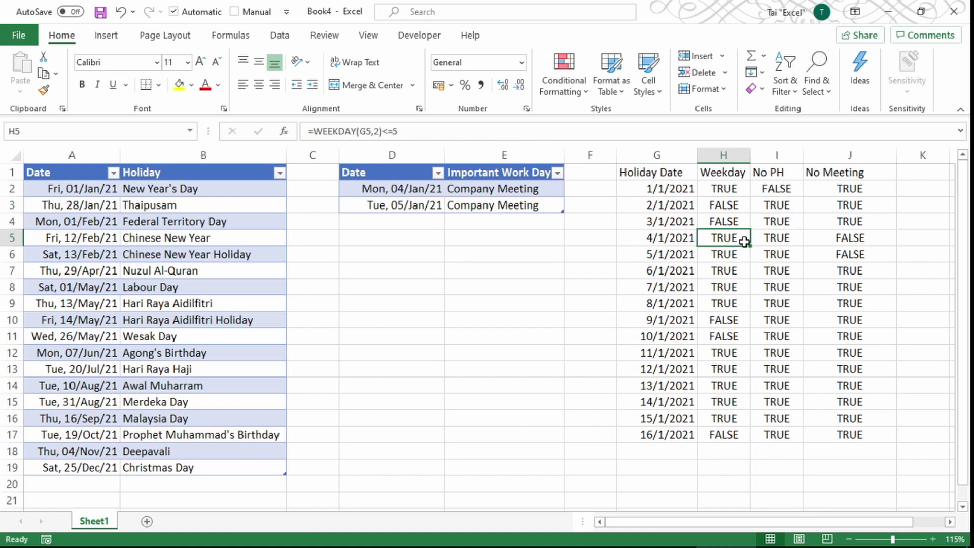
click(766, 241)
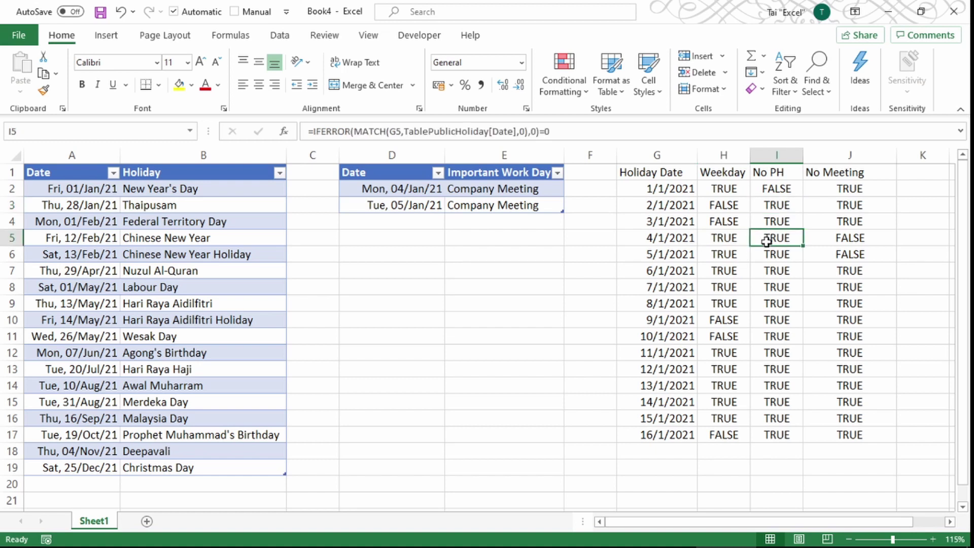
click(849, 241)
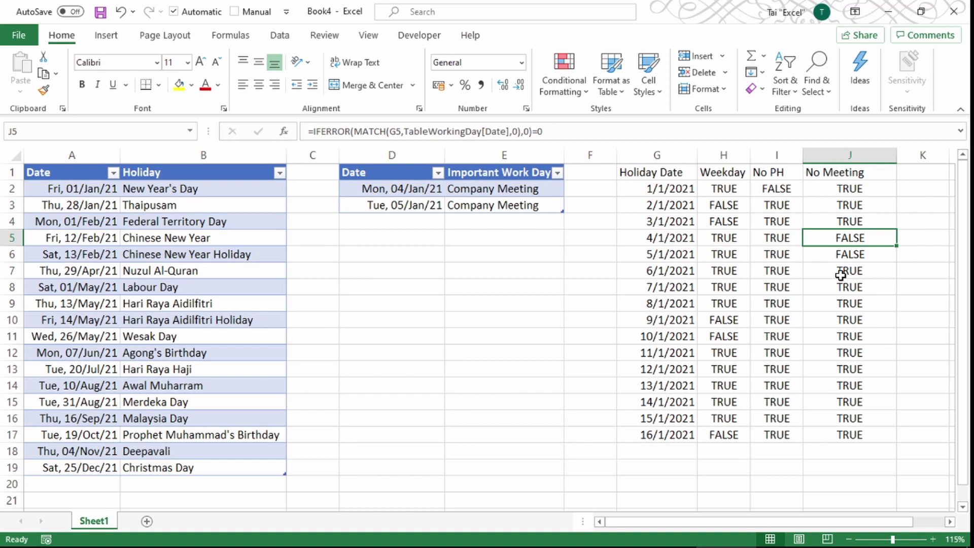
click(724, 241)
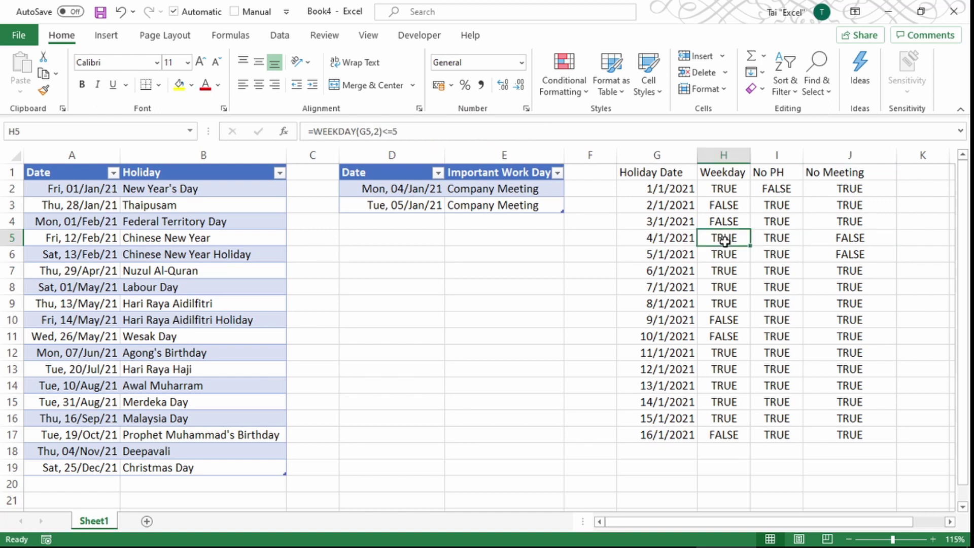
click(782, 241)
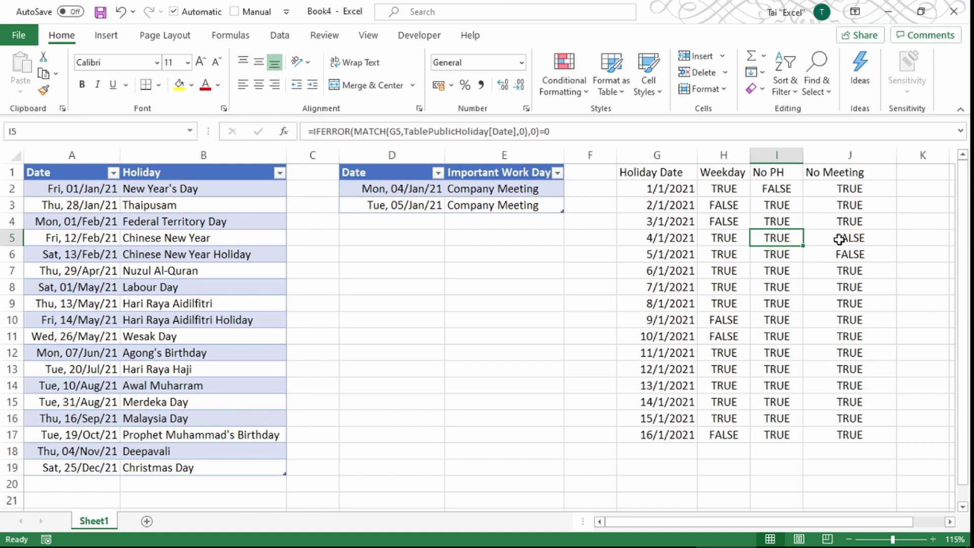
drag(846, 275, 669, 280)
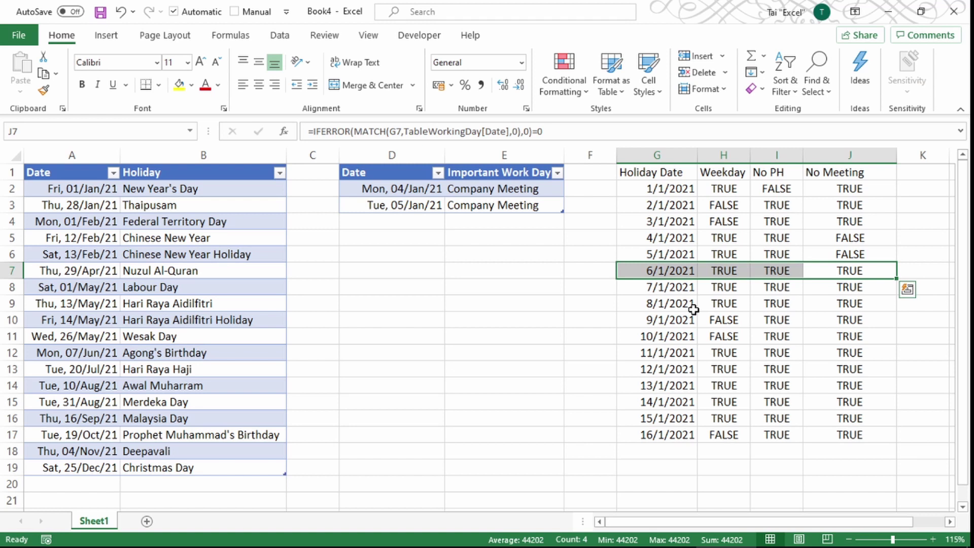
- Add the header "OK for Holiday" in K1 and narrow the No Meeting column
click(916, 176)
drag(896, 154, 878, 153)
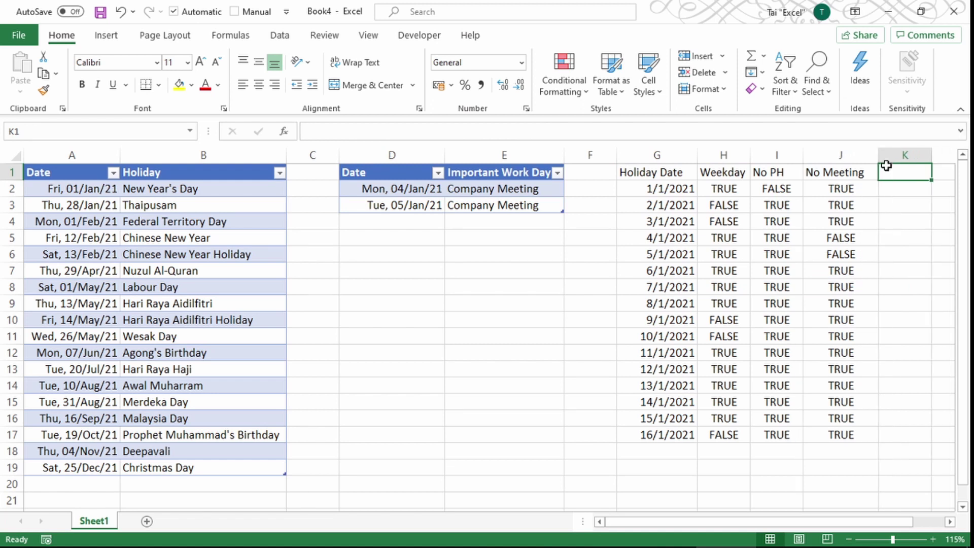
text(OK for Holiday)
key(ctrl+Return)
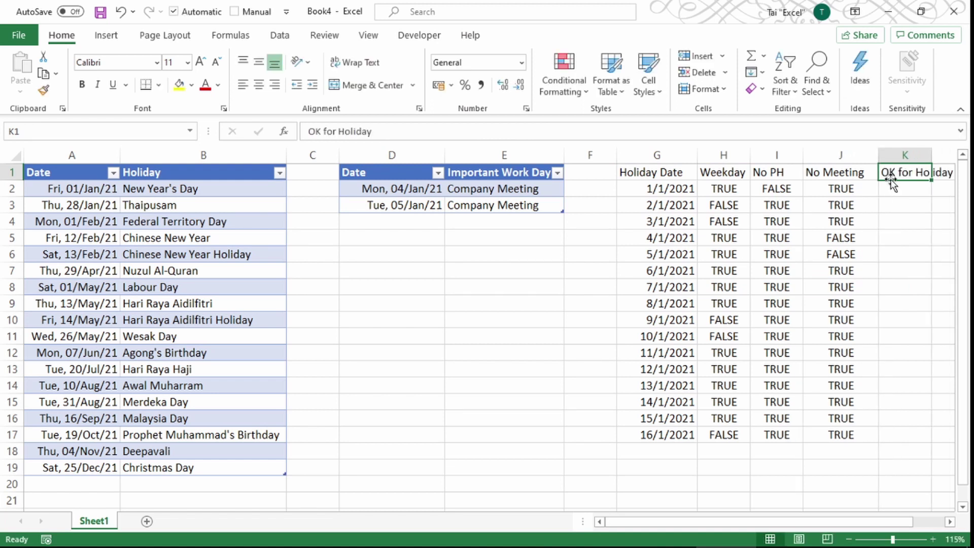
- Enter =AND(H2,I2,J2) in K2, fill it down to K17, and review the rows for 6/1–8/1/2021 and 11/1–15/1/2021
click(899, 191)
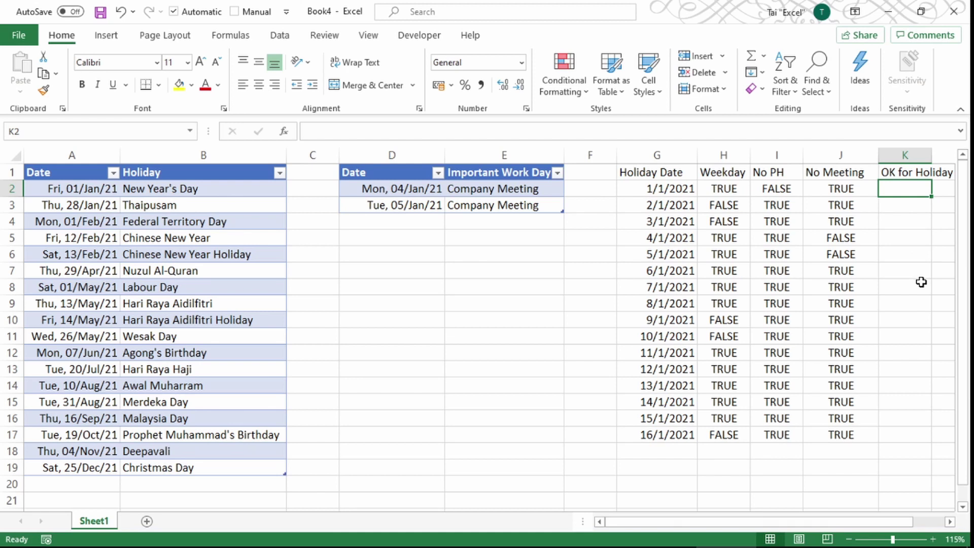
text(=and)
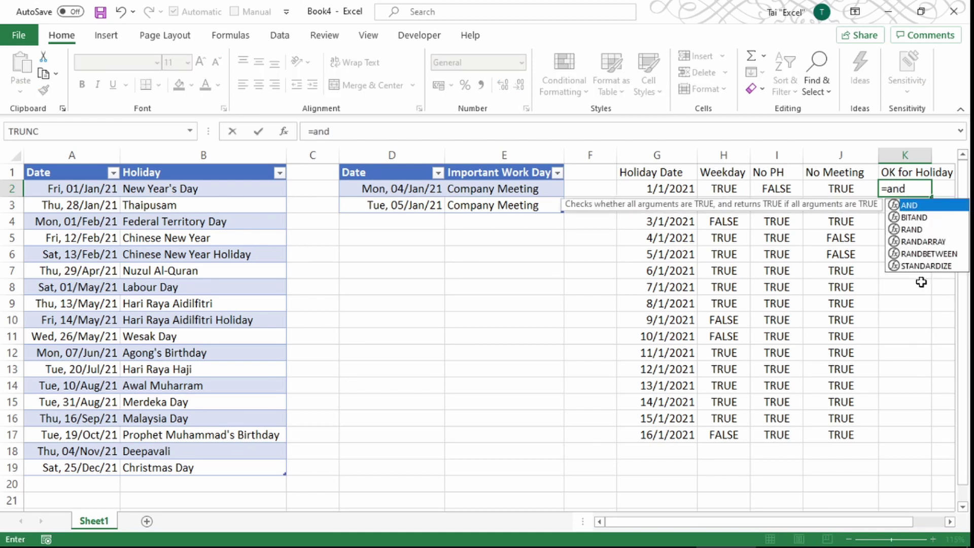
key(Tab)
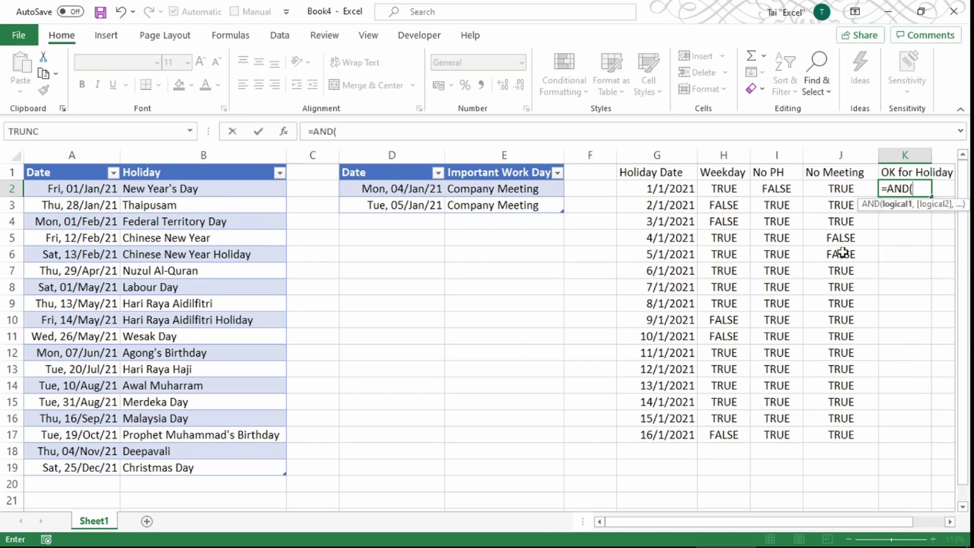
click(726, 191)
text(,)
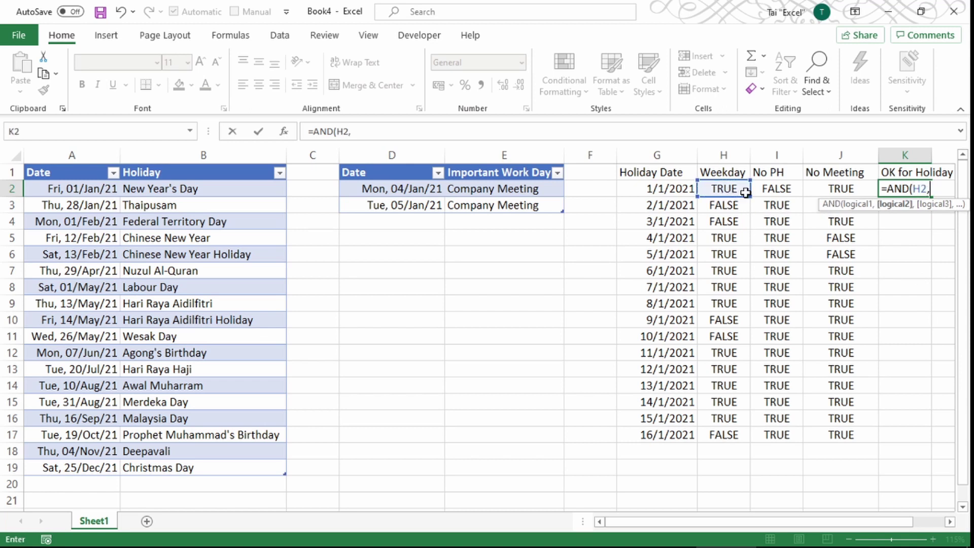
click(777, 189)
text(,)
click(827, 192)
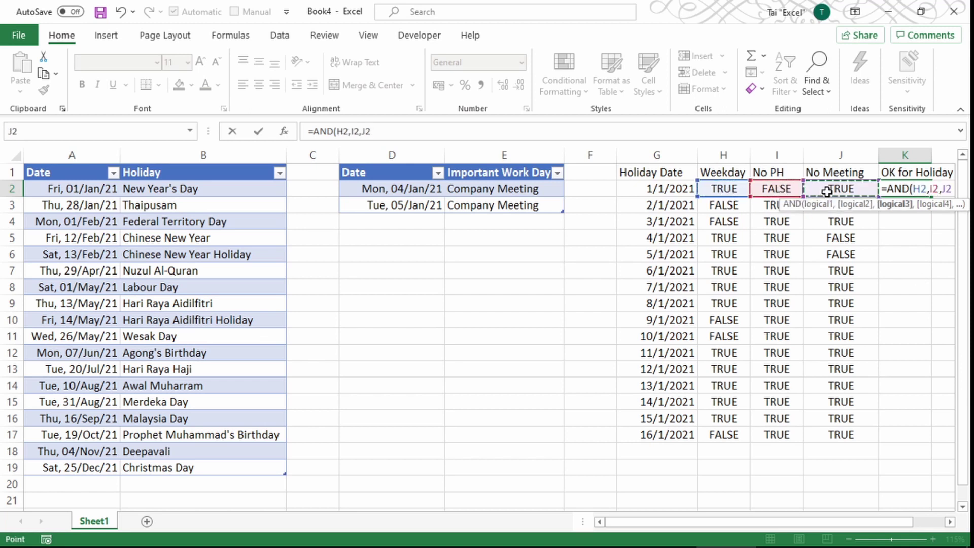
text())
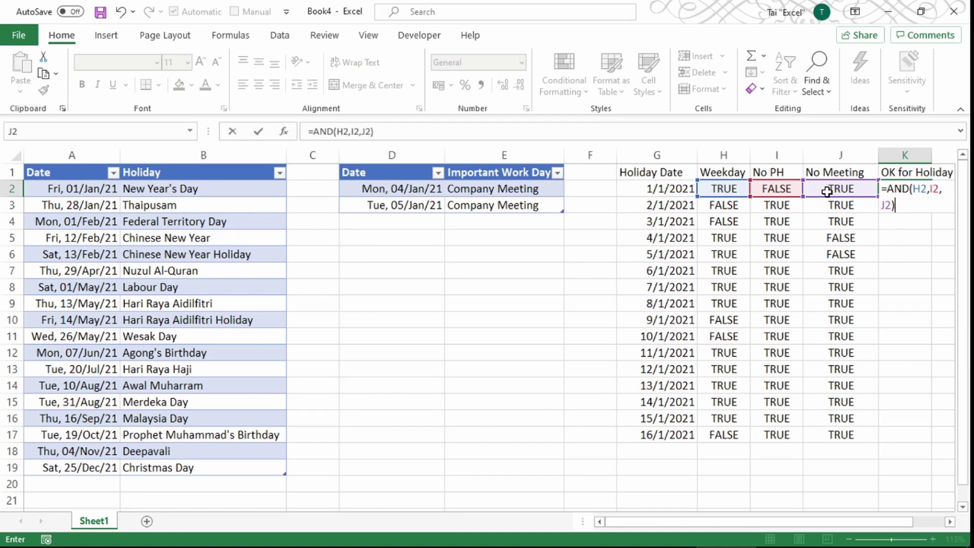
key(ctrl+Return)
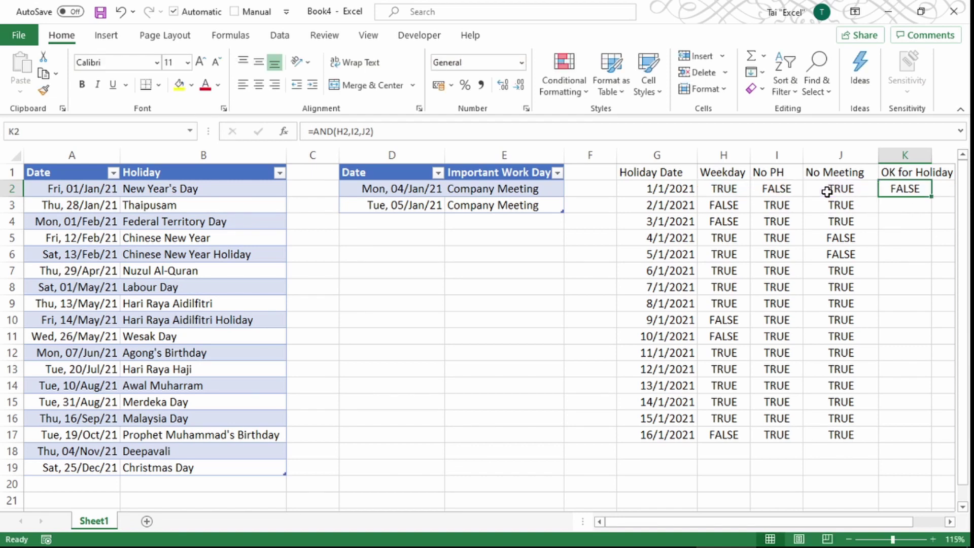
double_click(933, 197)
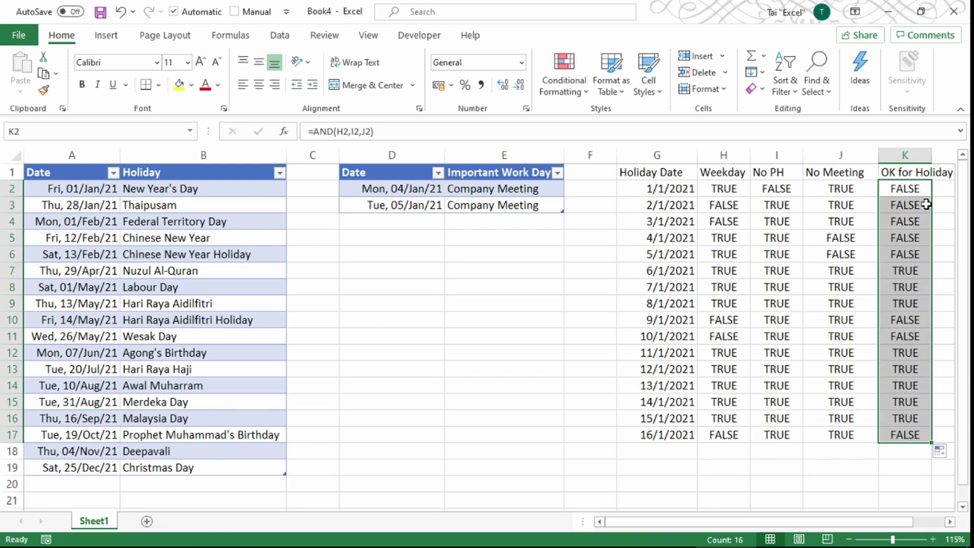
drag(902, 271, 644, 303)
drag(678, 358, 896, 419)
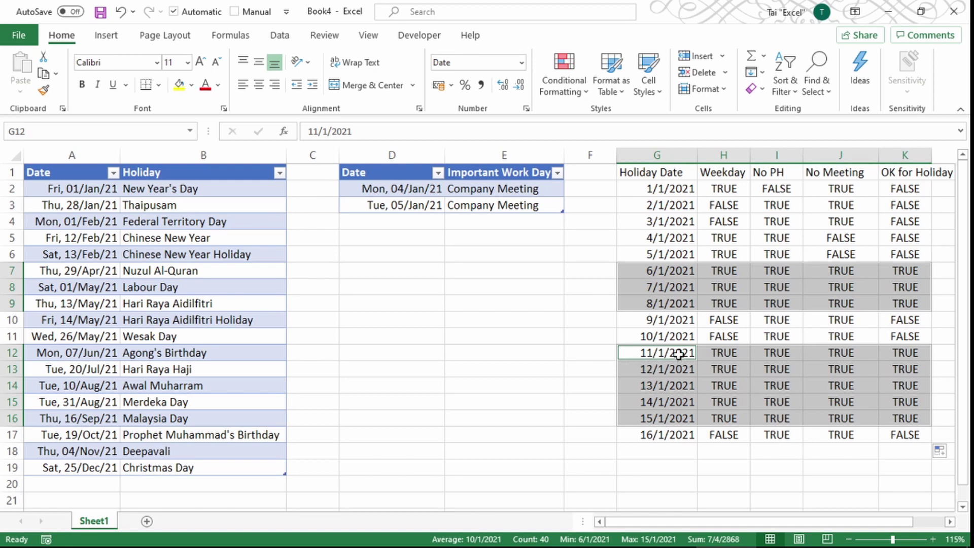
- Add a Town Hall entry dated 11/1/21 to the important work day table and check that date's No Meeting and OK for Holiday results
click(394, 219)
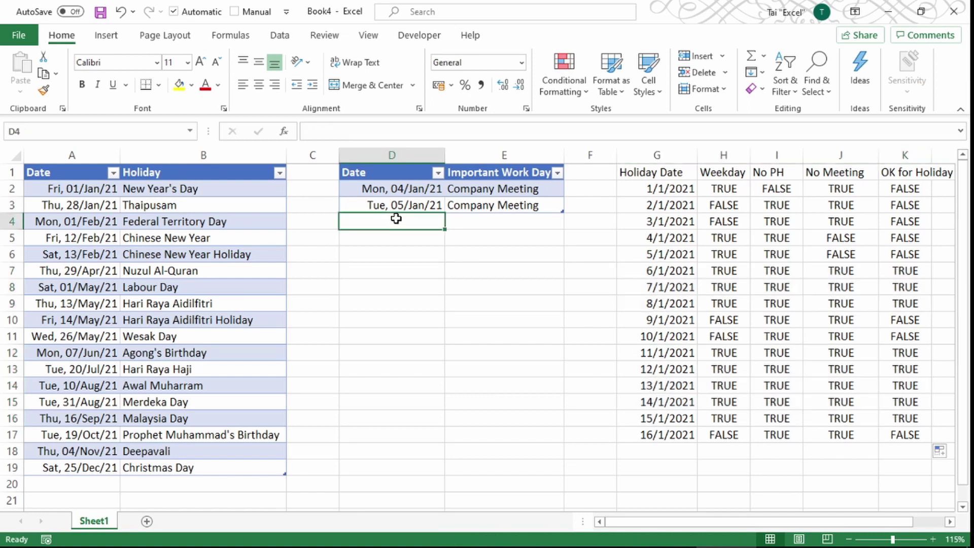
text(11/)
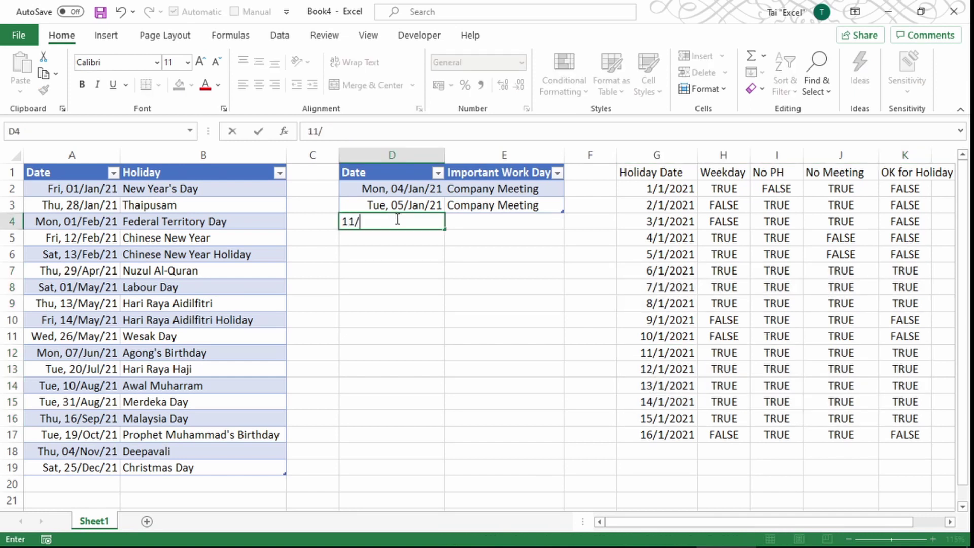
text(1/21)
key(Tab)
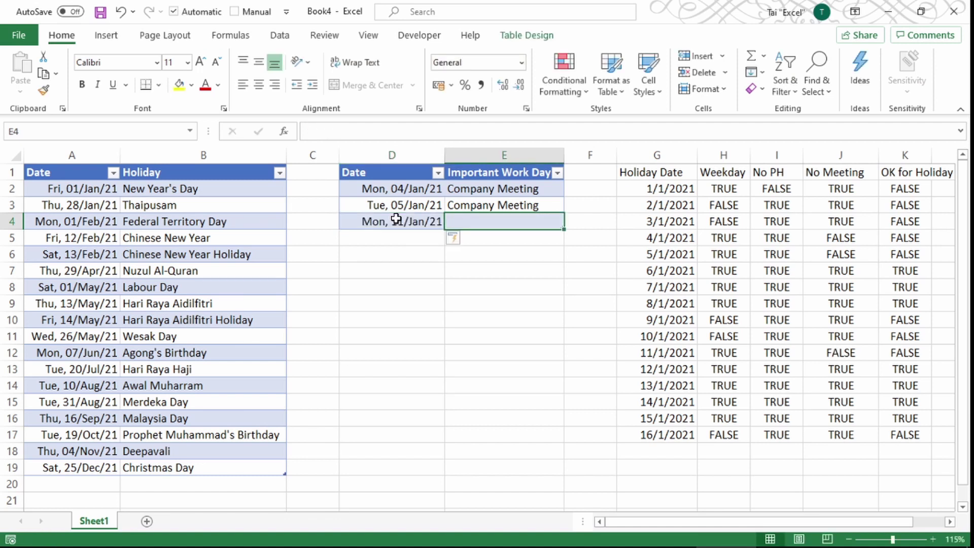
text(Town Hall)
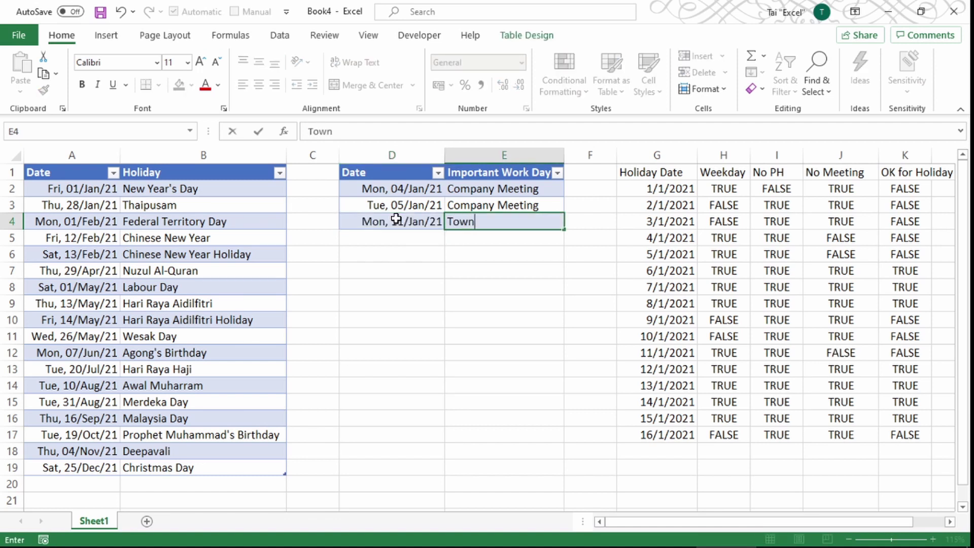
key(ctrl+Return)
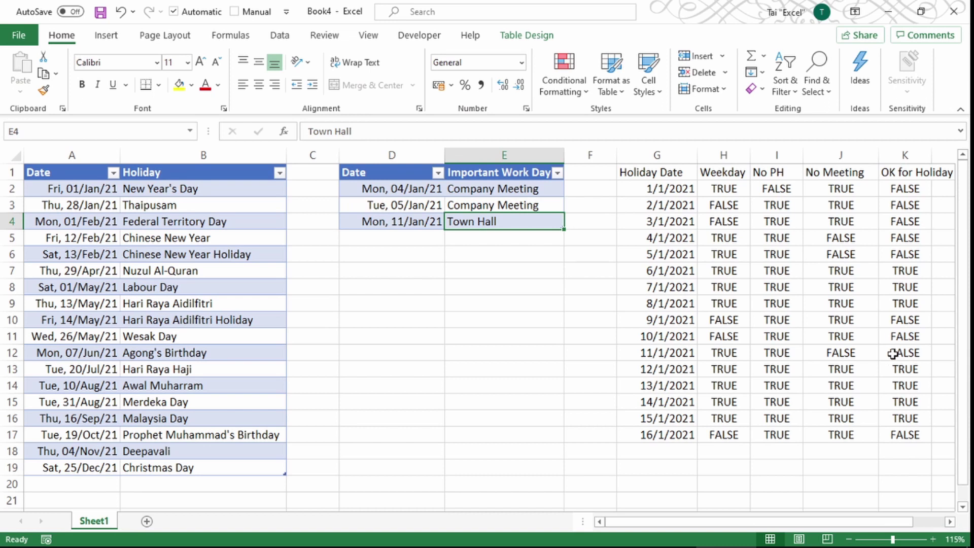
drag(904, 354, 846, 354)
- Append the date 7/1/21 to the public holiday table and check the test results for that date, including its No PH formula
click(72, 484)
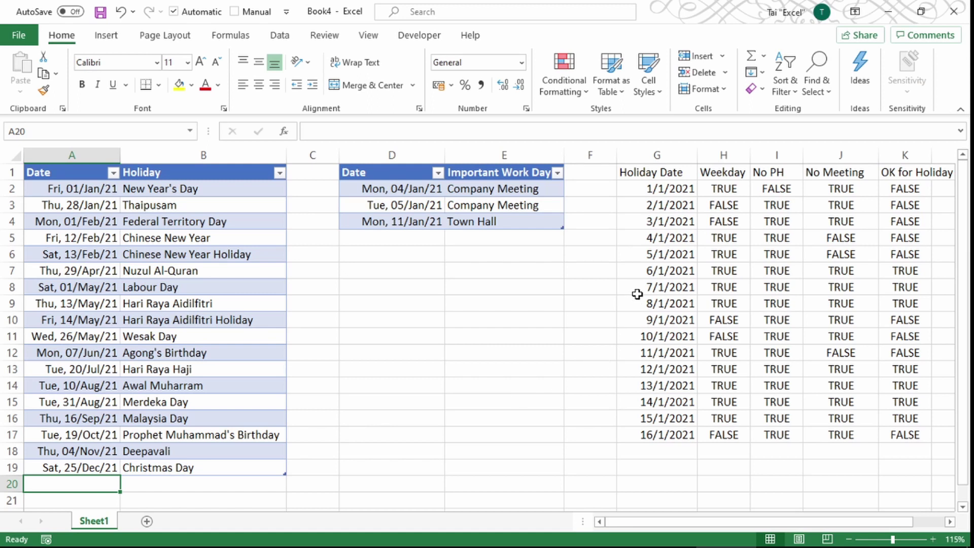
text(7/1)
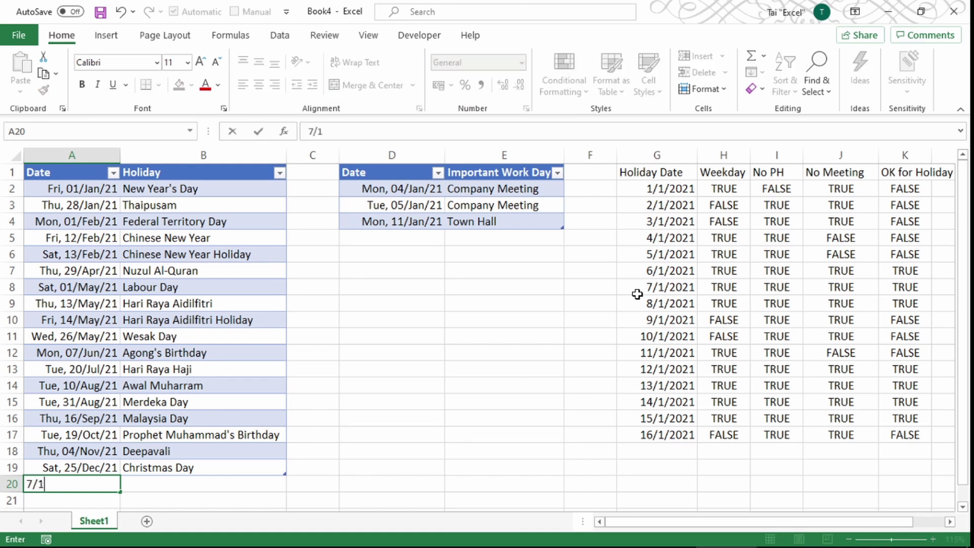
text(/21)
key(Tab)
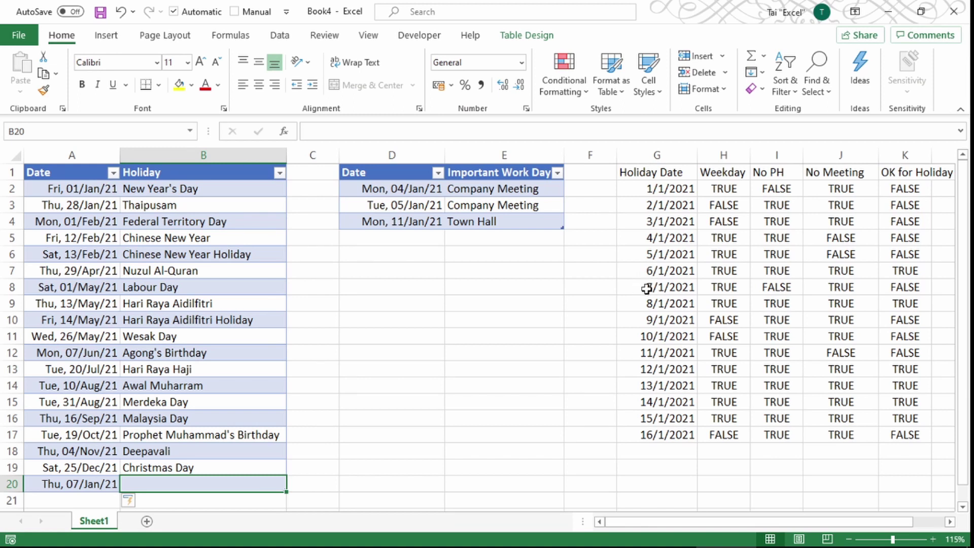
drag(648, 287, 904, 291)
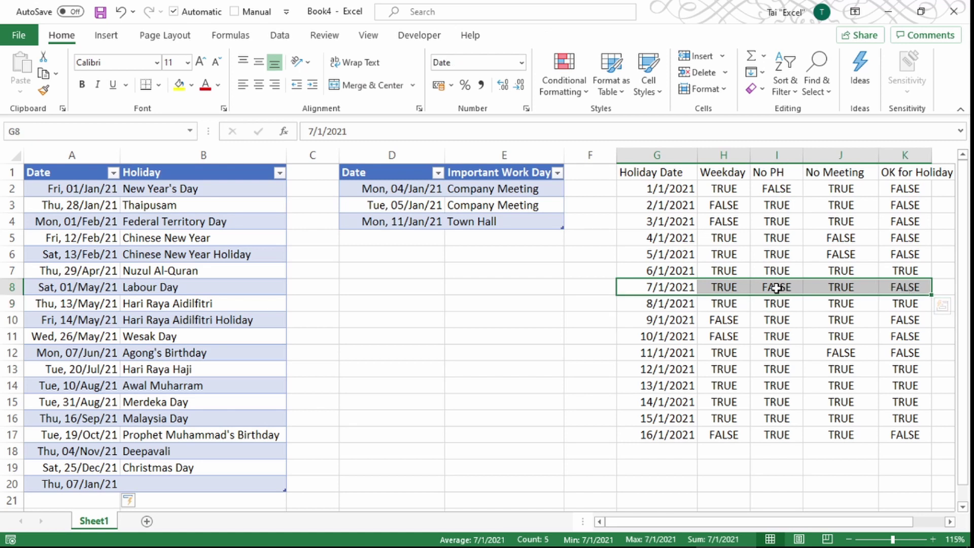
click(774, 285)
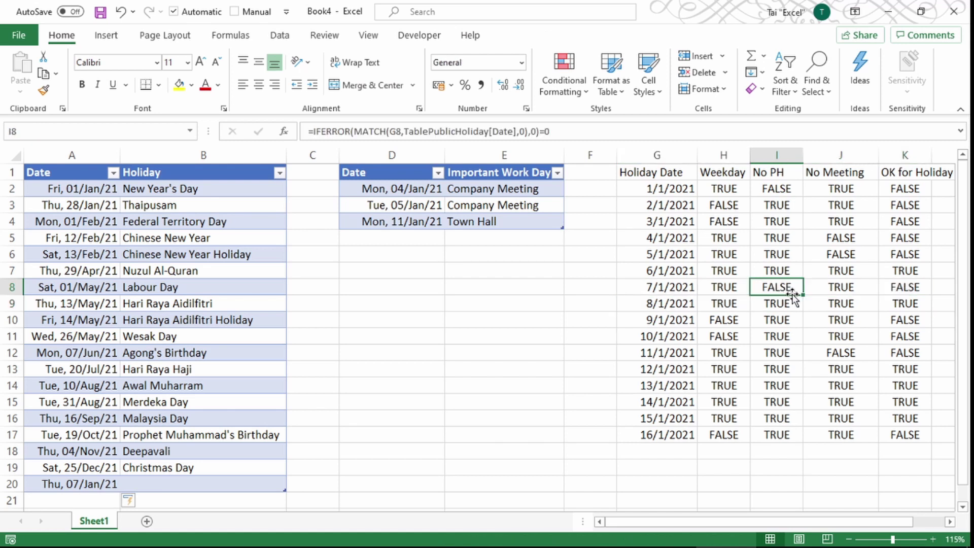